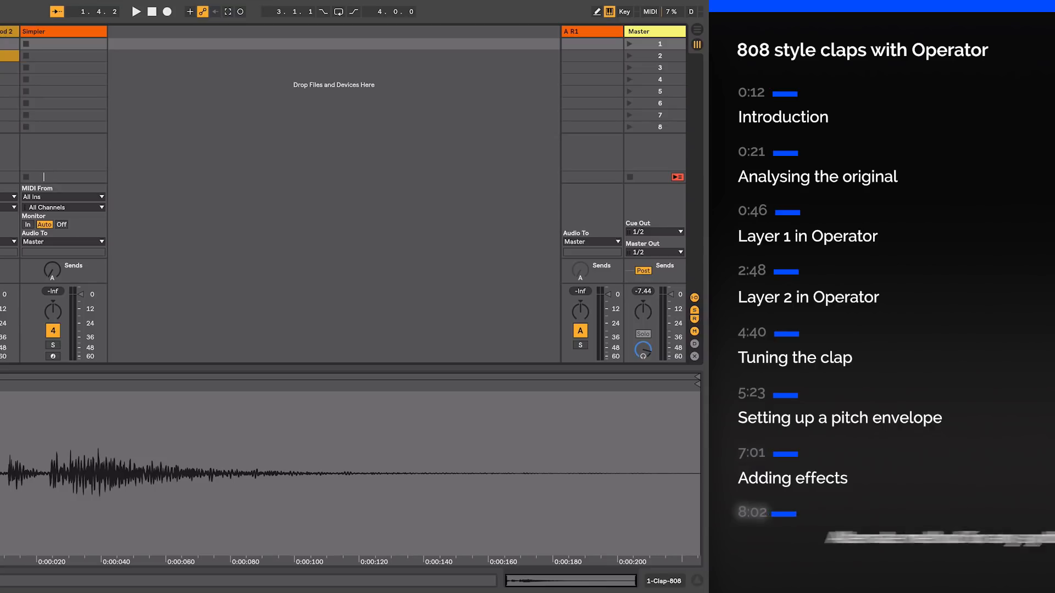
Audition the Clap-808 sample and set Operator's oscillator A to the NoW noise waveform on the Operator Clap method 1 track.
key("space")
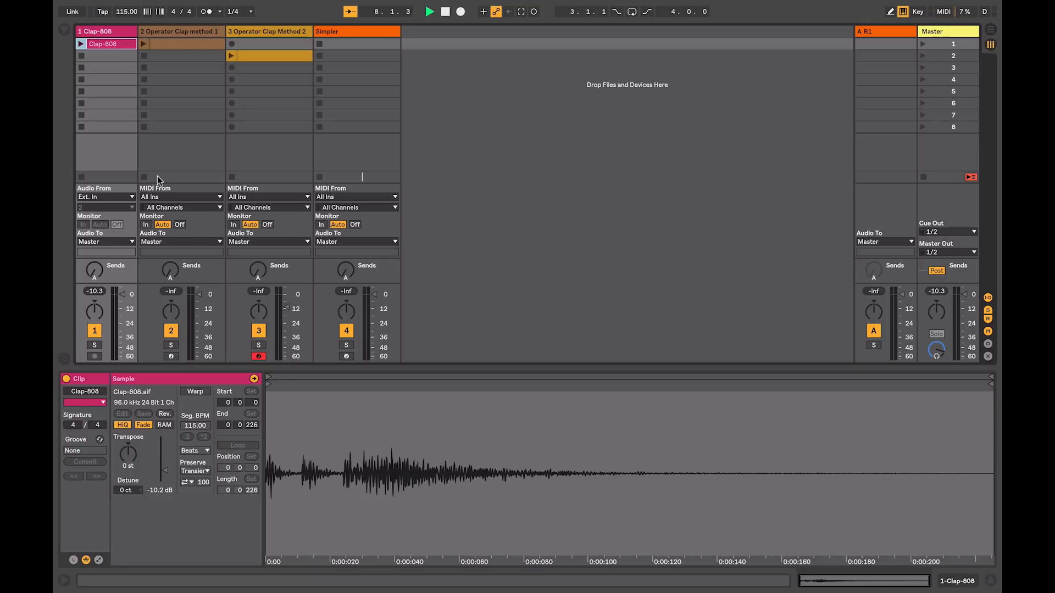
left_click(171, 38)
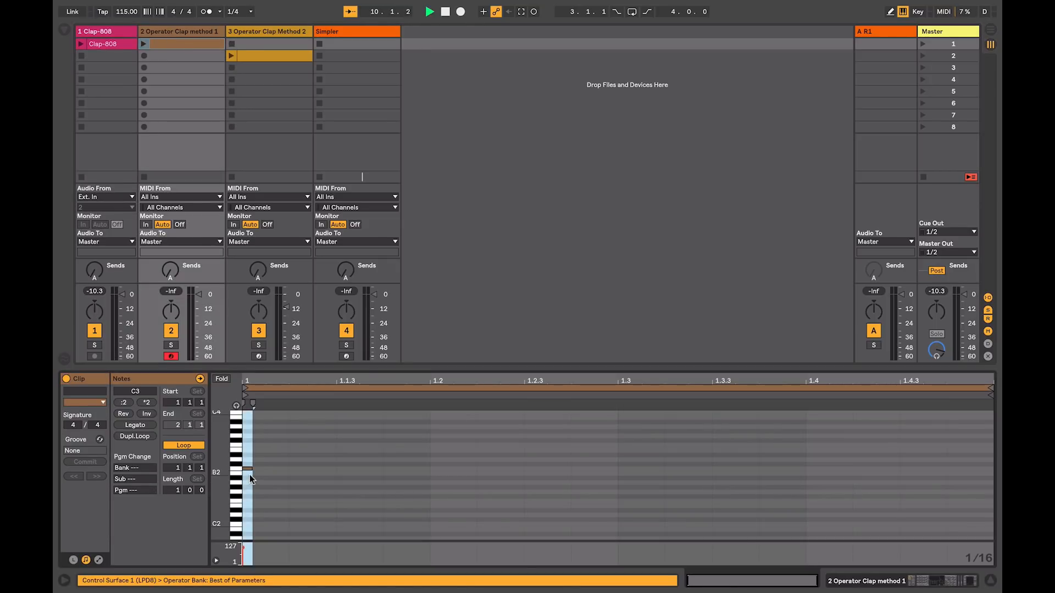
key("shift+Tab")
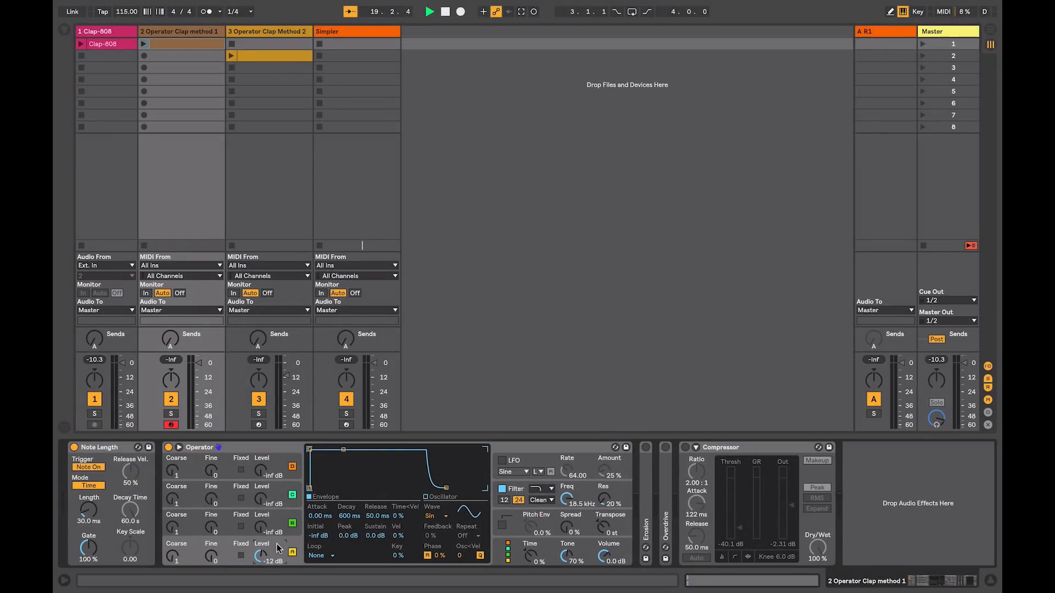
left_click(438, 516)
left_click(438, 497)
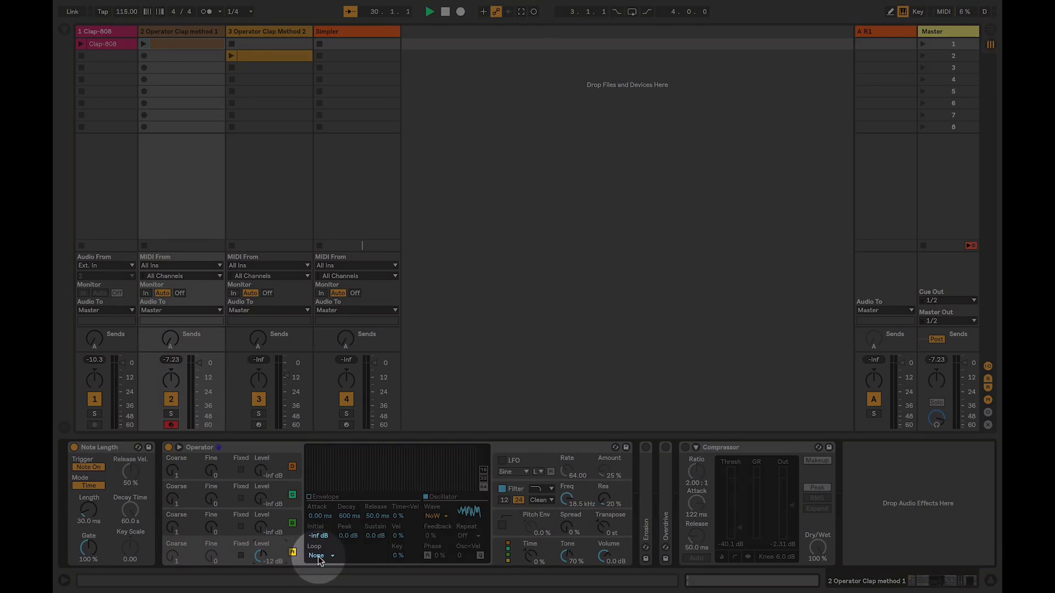
Set oscillator A's envelope to Loop mode with a loop time of 0.20 ms and a sustain of -inf dB.
left_click(318, 556)
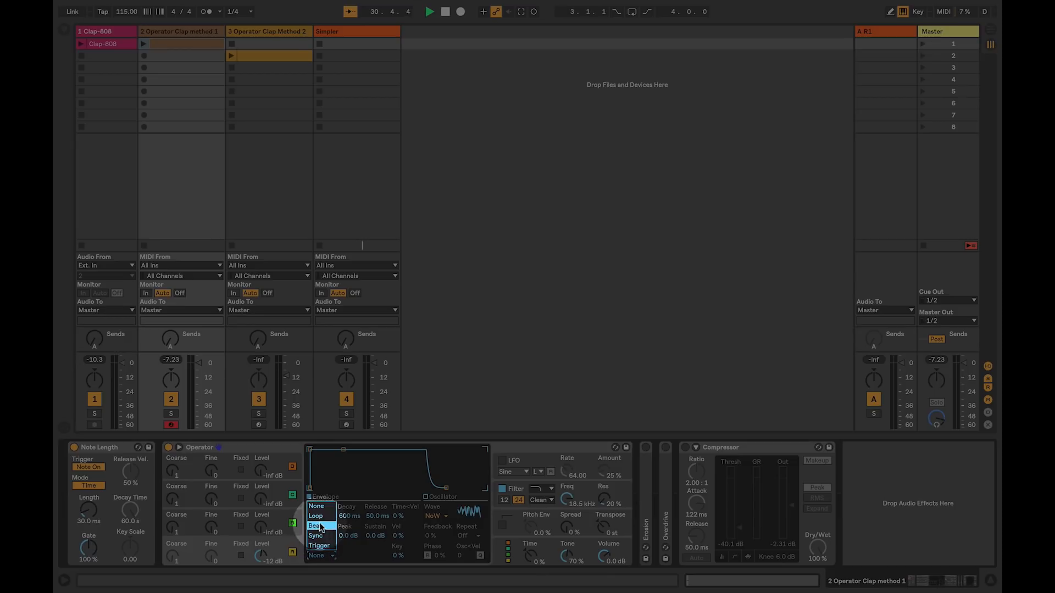
left_click(320, 516)
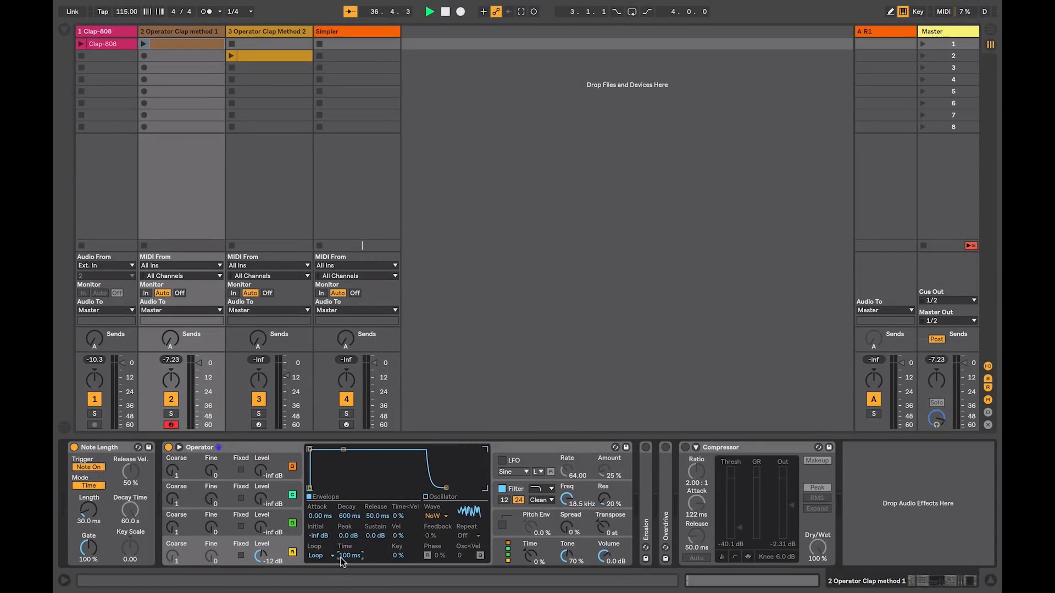
left_click(340, 537)
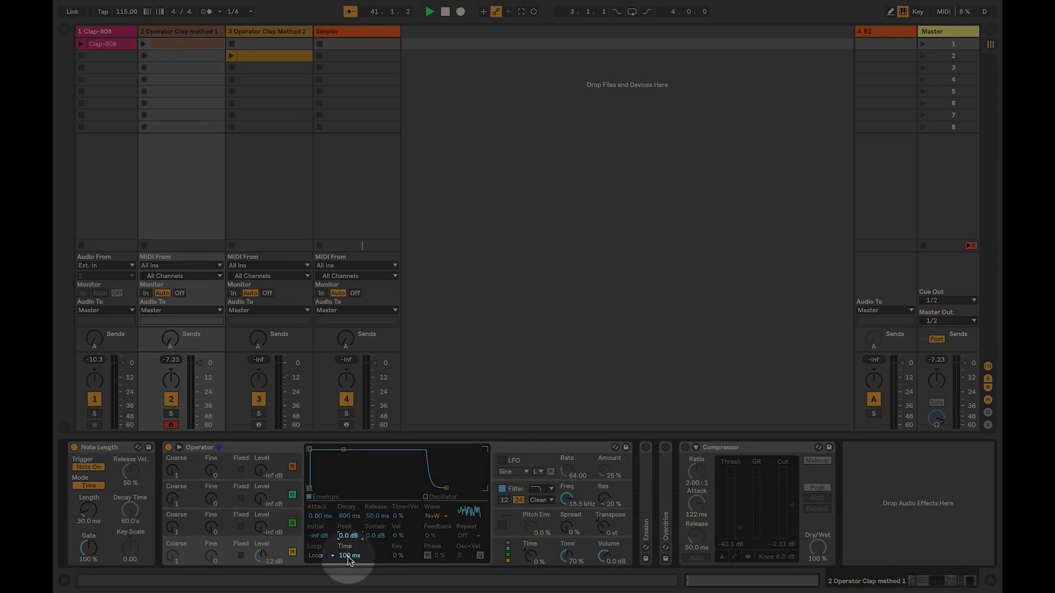
left_click(347, 557)
left_click_drag(348, 556, 348, 588)
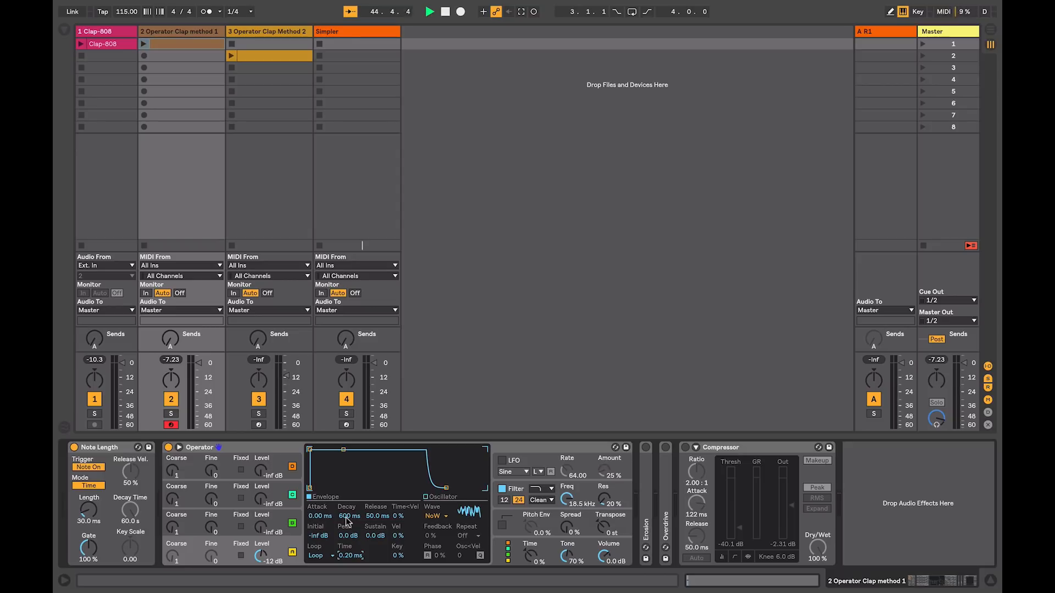
left_click_drag(375, 536, 375, 576)
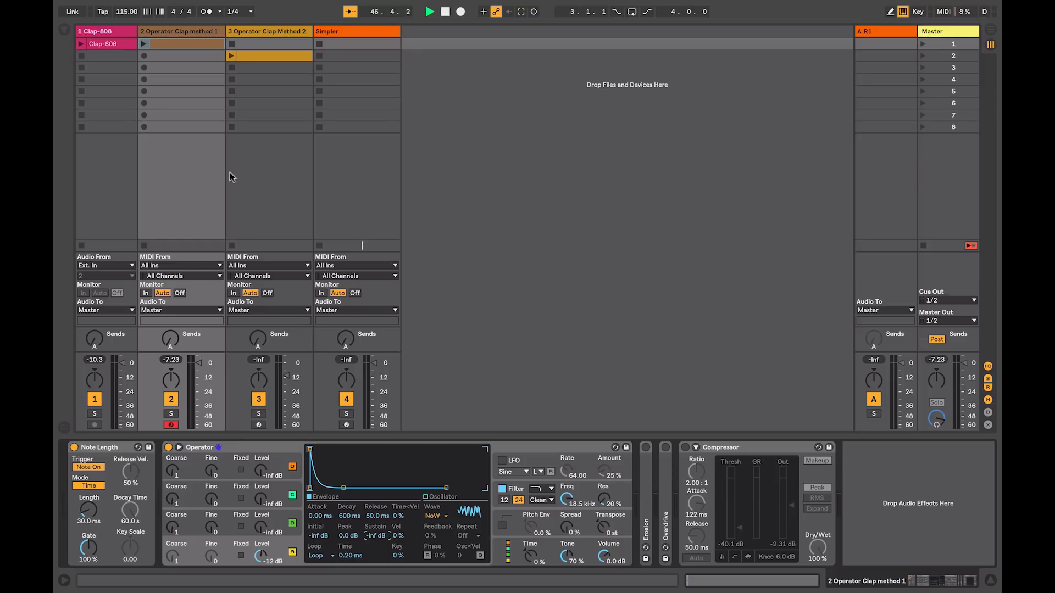
Examine the burst spacing in the Clap-808 waveform and set oscillator A's envelope decay to 12.0 ms on the Operator Clap method 1 track.
double_click(97, 43)
left_click_drag(292, 413, 292, 478)
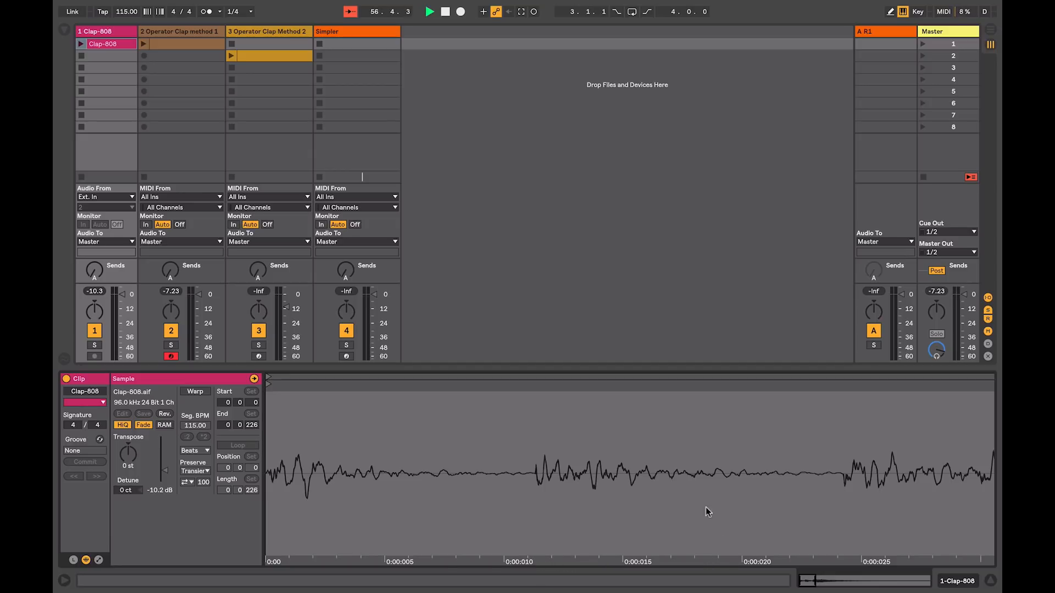
left_click_drag(603, 507, 405, 433)
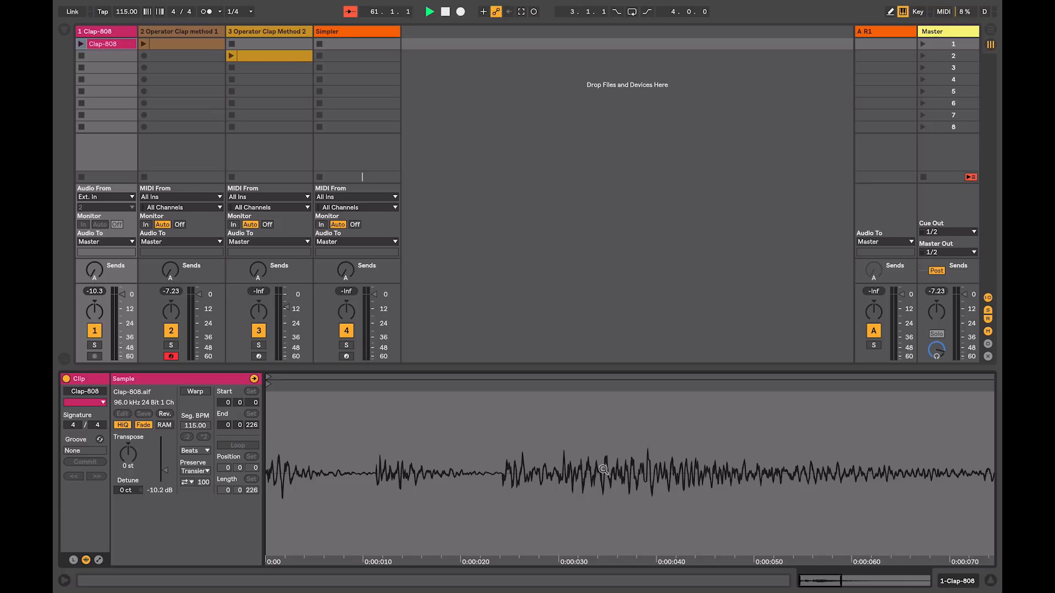
left_click(185, 33)
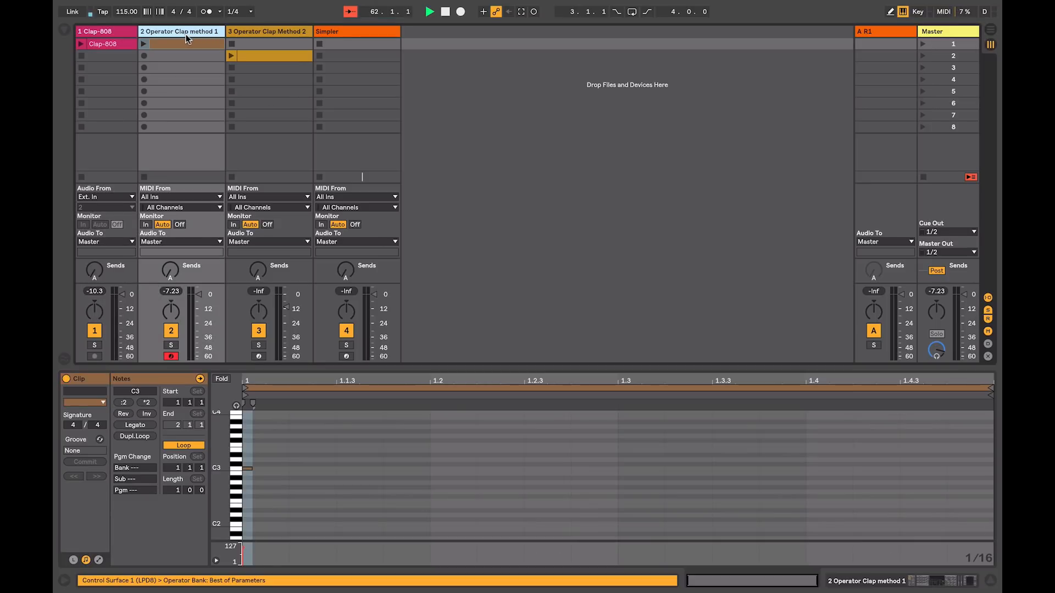
left_click(186, 34)
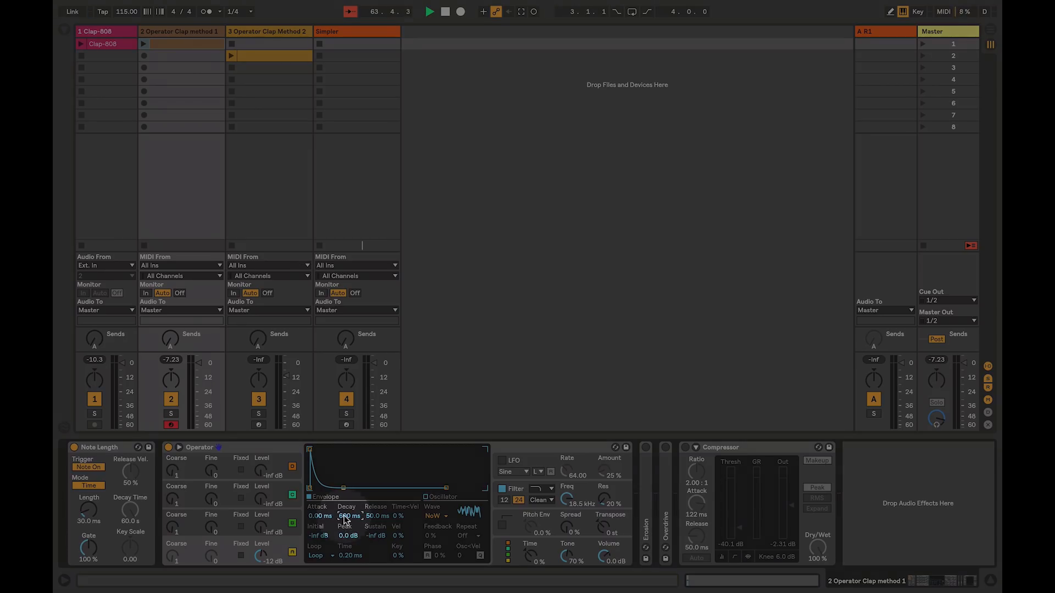
left_click_drag(344, 516, 344, 519)
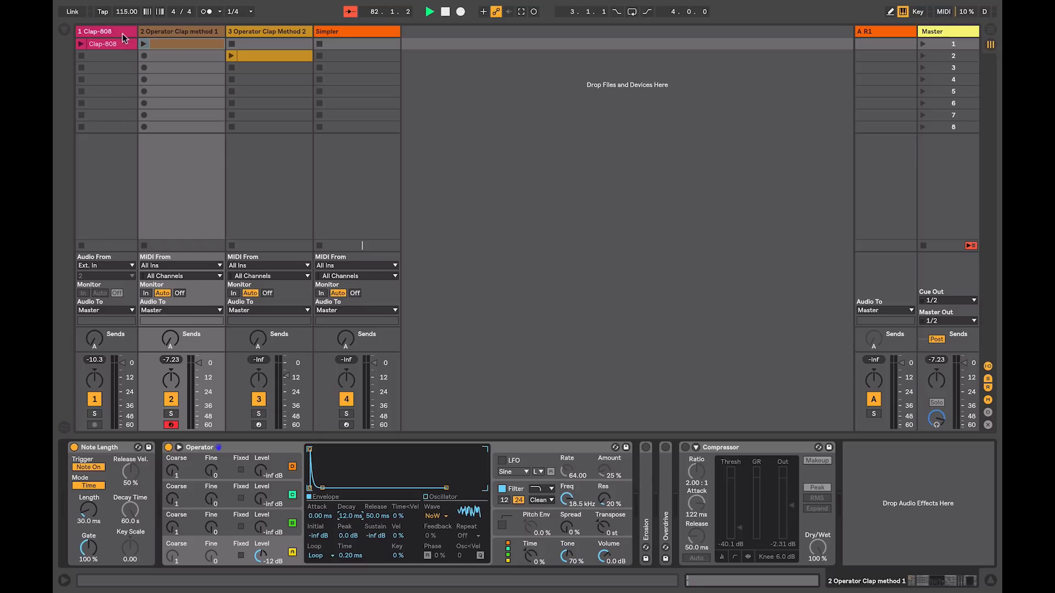
Shorten the Clap-808 clip to end at 0.0.29 and play it for comparison with the Operator layer.
left_click(110, 45)
left_click_drag(378, 422, 303, 421)
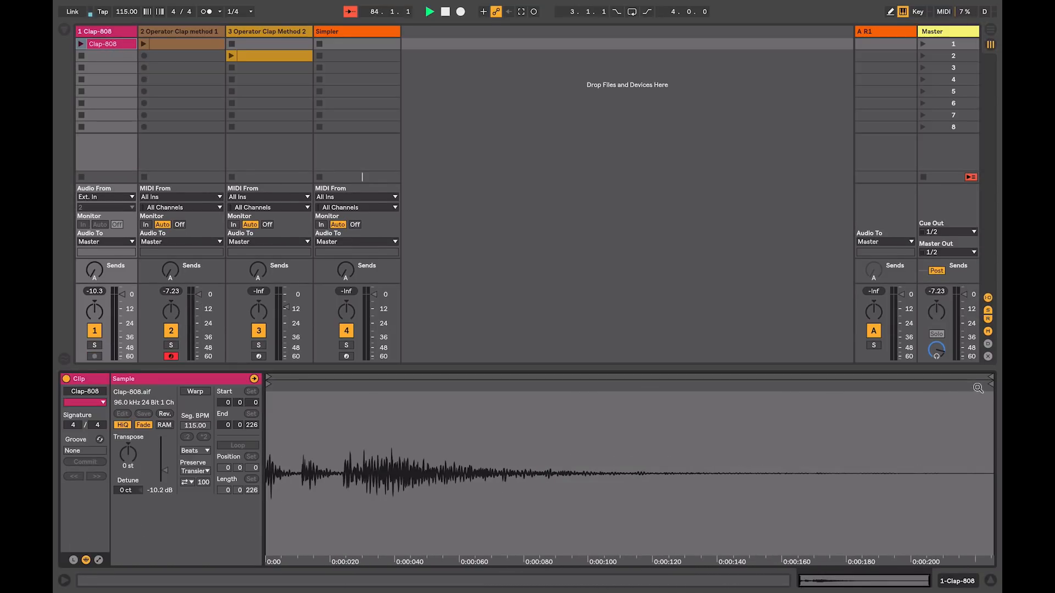
mouse_move(990, 384)
left_mouse_down()
mouse_move(674, 428)
mouse_move(357, 434)
left_mouse_up()
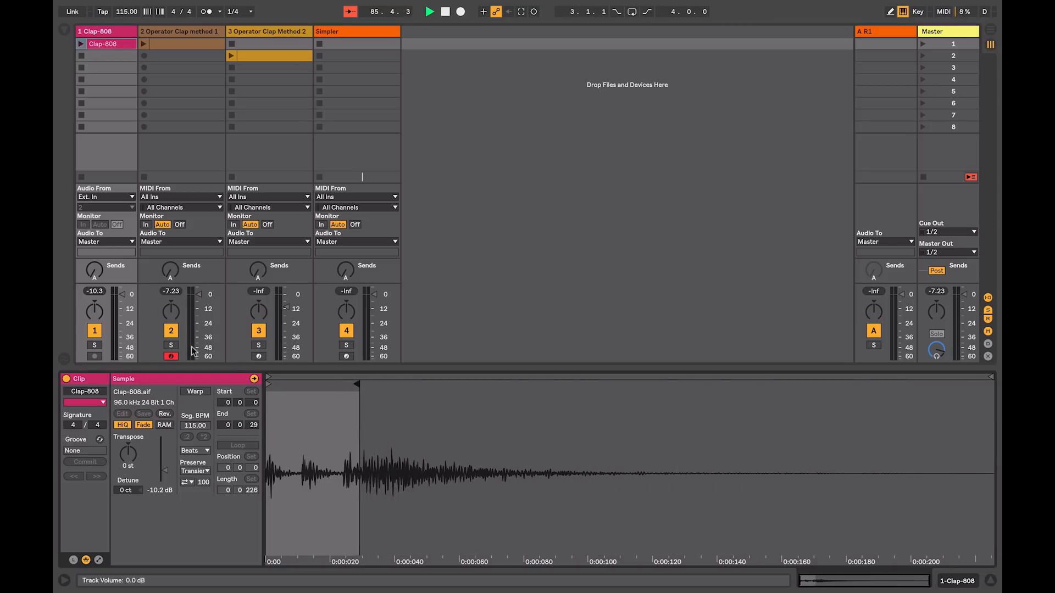
left_click(81, 44)
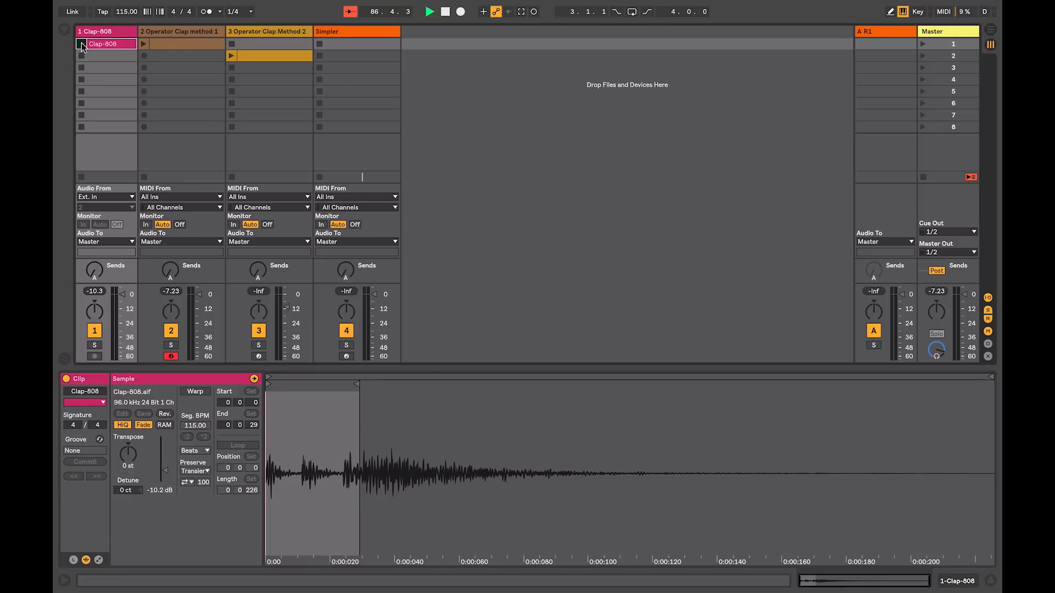
left_click(81, 45)
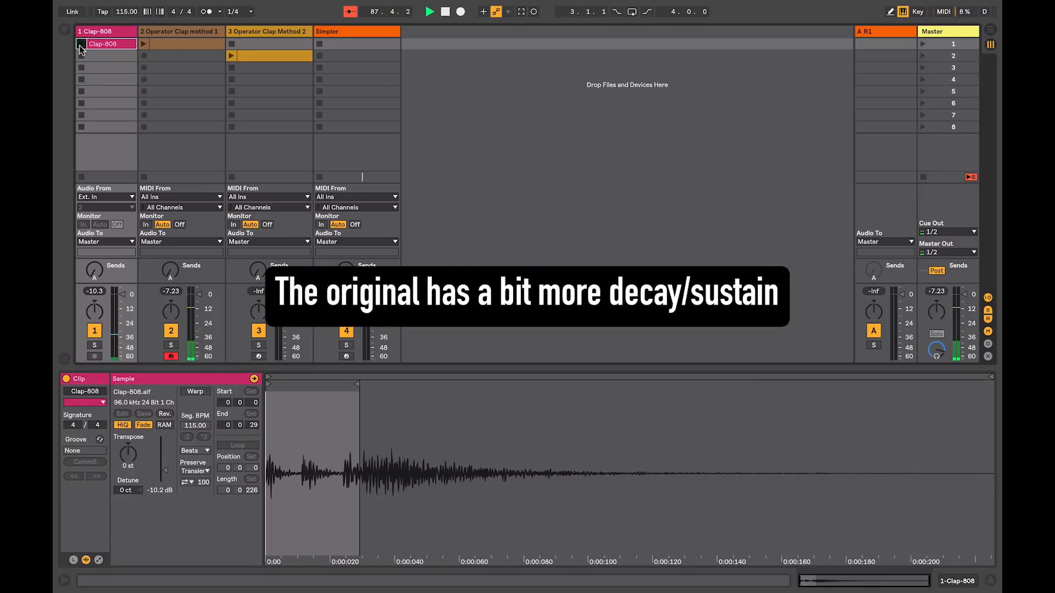
left_click(81, 45)
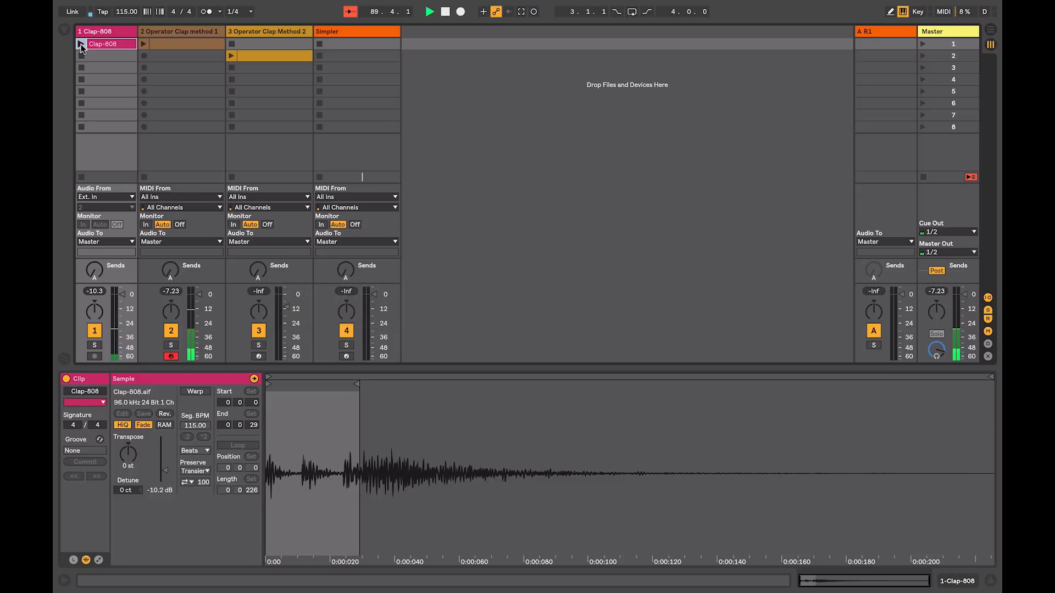
Set Operator's oscillator B to the NoW noise waveform with a level of -14 dB on the Operator Clap method 1 track.
left_click(180, 31)
left_click(179, 31)
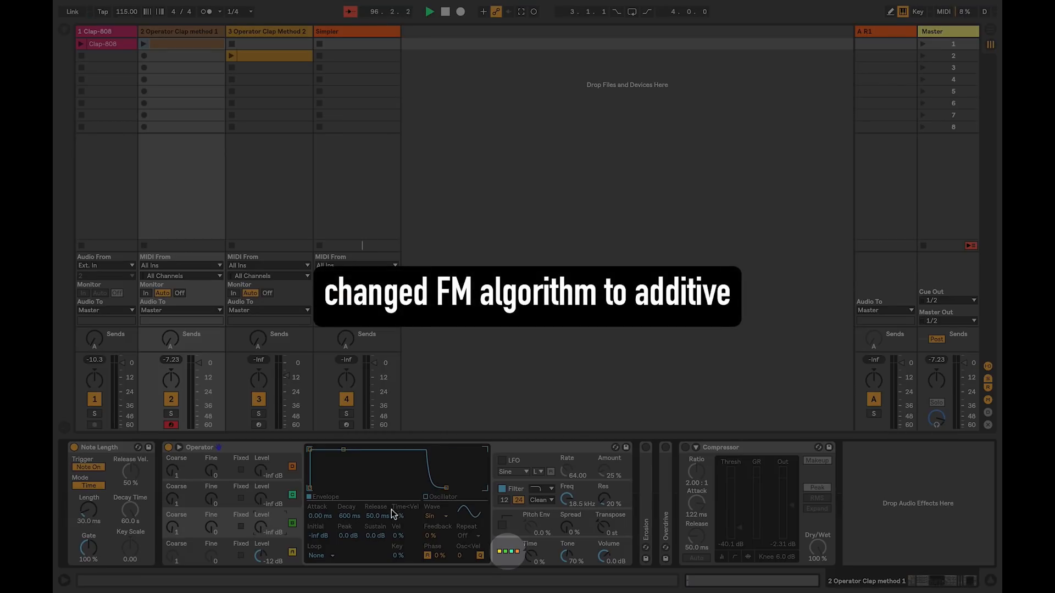
left_click(431, 516)
left_click(431, 496)
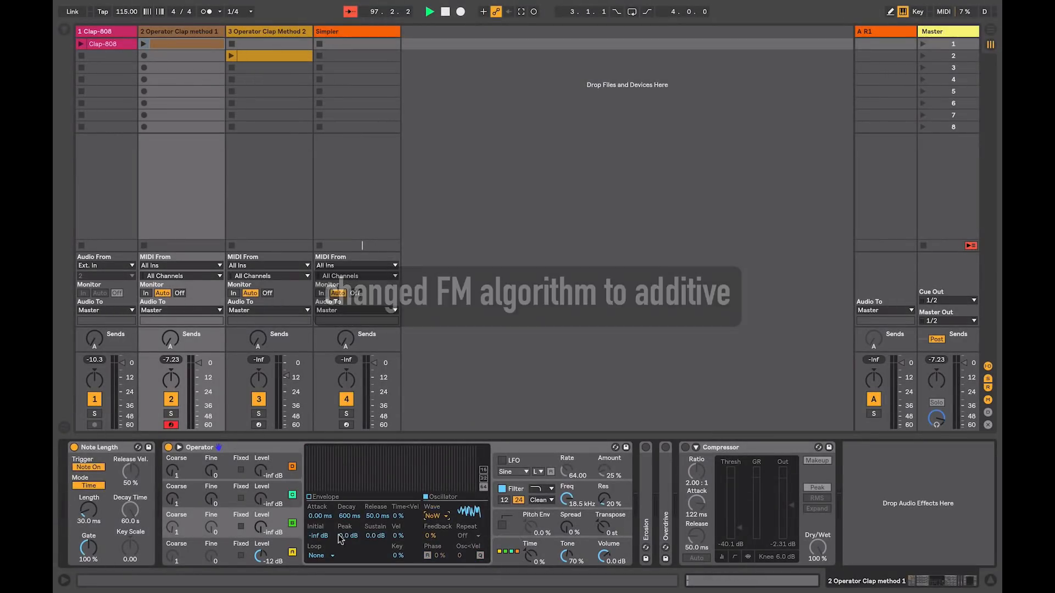
left_click_drag(260, 528, 260, 521)
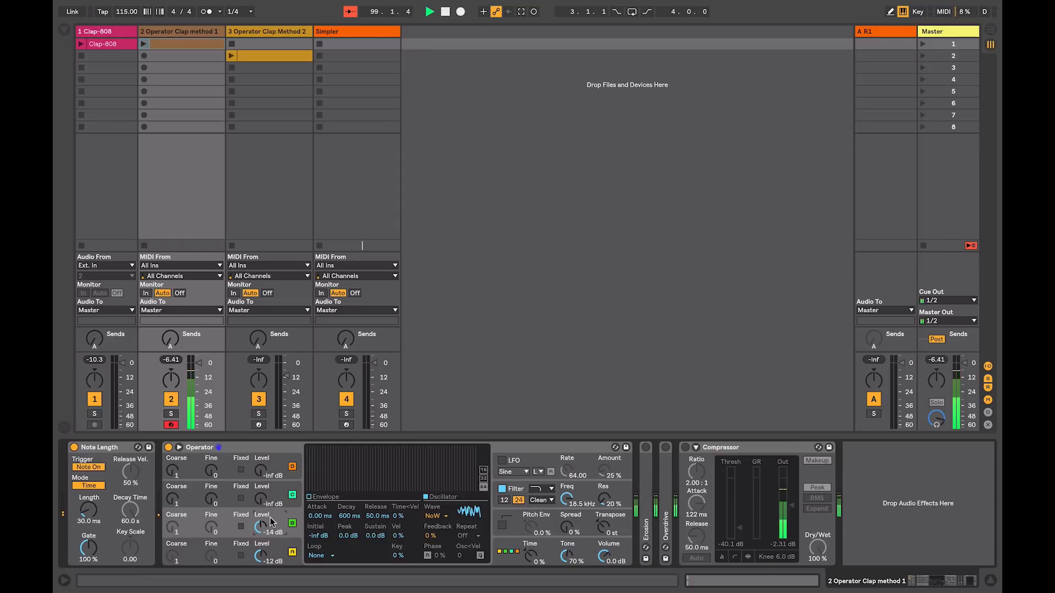
Shape oscillator B's envelope with a 134 ms release, a -inf dB peak and a 30.5 ms attack, checking against the Clap-808 waveform.
left_click(333, 498)
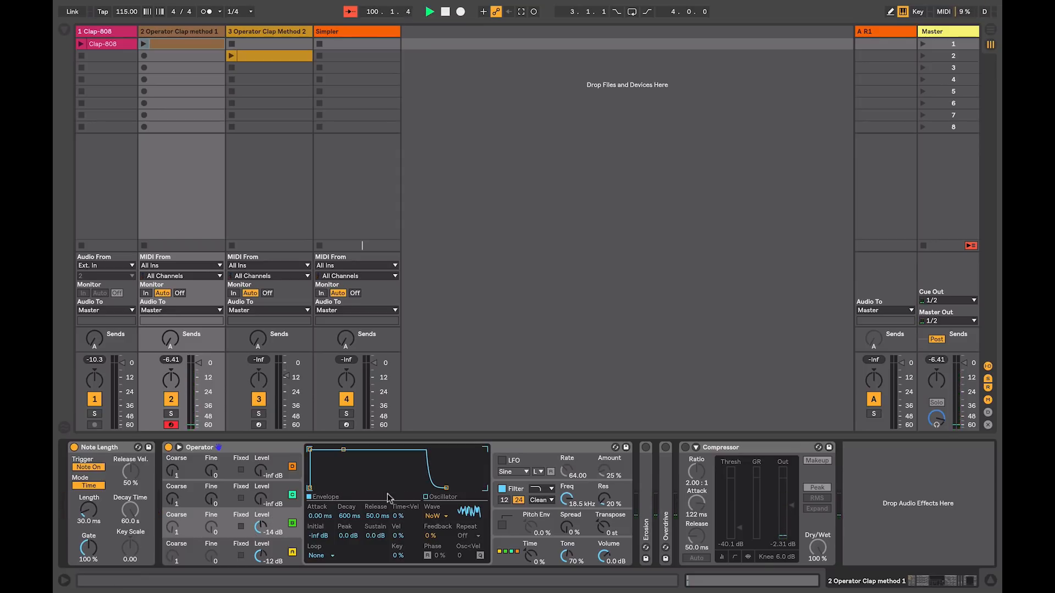
left_click_drag(378, 517, 373, 515)
double_click(109, 44)
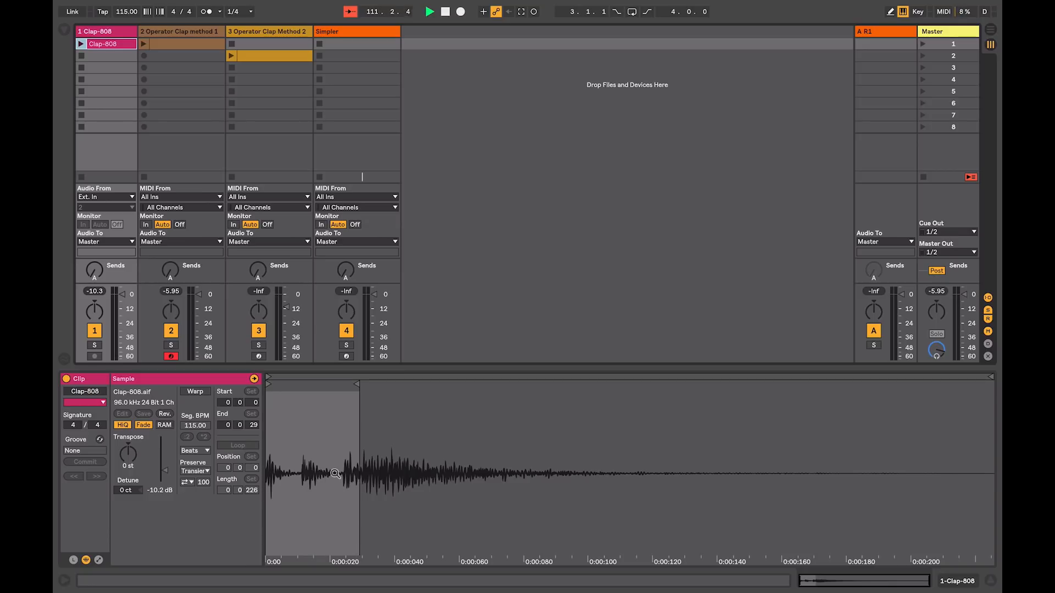
double_click(175, 32)
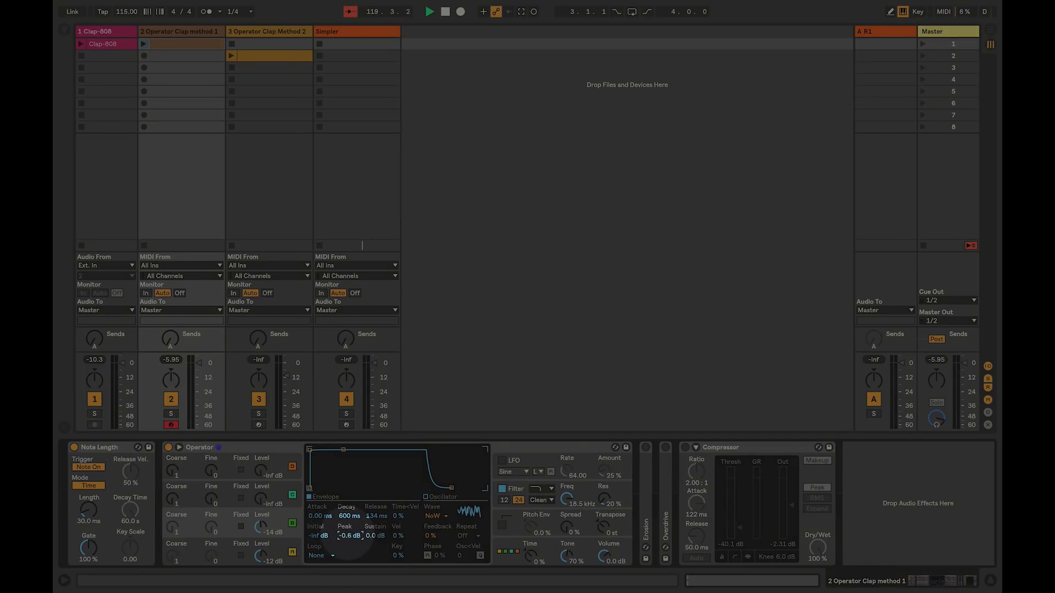
left_click_drag(350, 536, 349, 577)
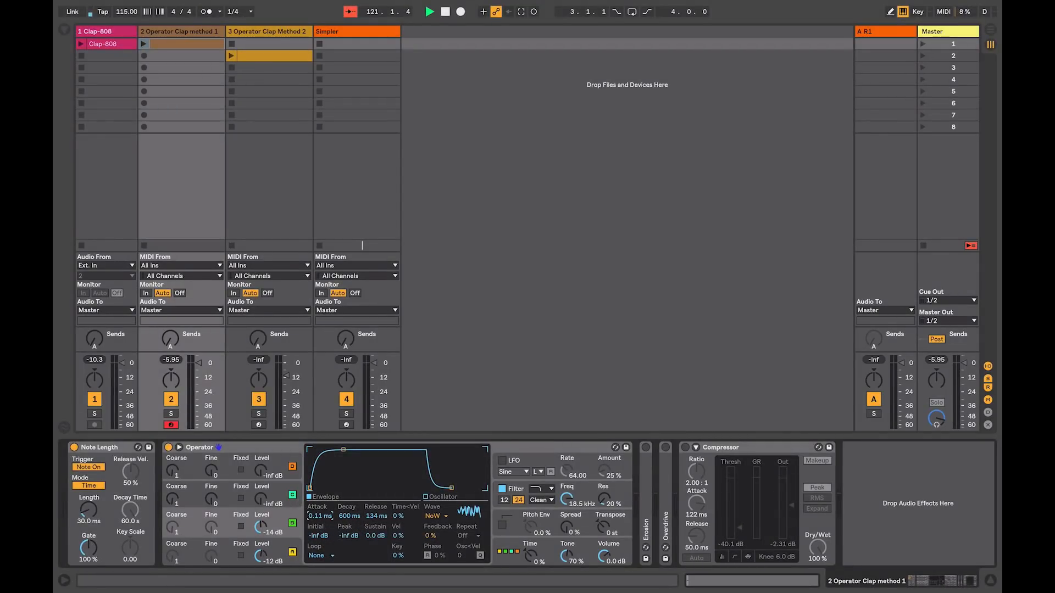
mouse_move(321, 516)
left_mouse_down()
mouse_move(320, 481)
mouse_move(316, 520)
left_mouse_up()
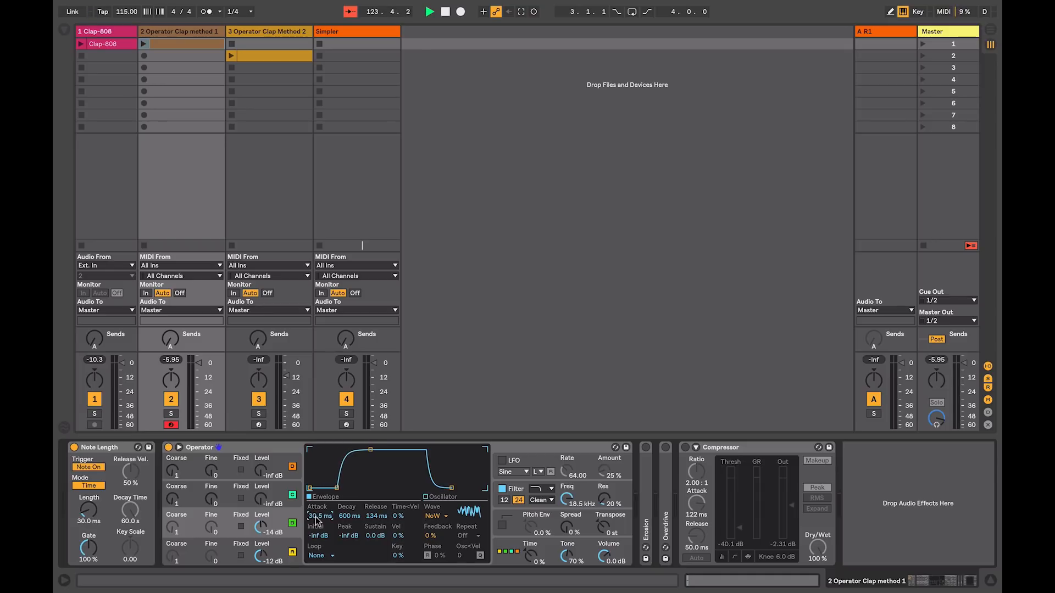
Switch off oscillator A and set oscillator B's envelope to 19.0 ms attack, 1.00 ms decay and 376 ms release.
left_click(292, 552)
left_click(277, 520)
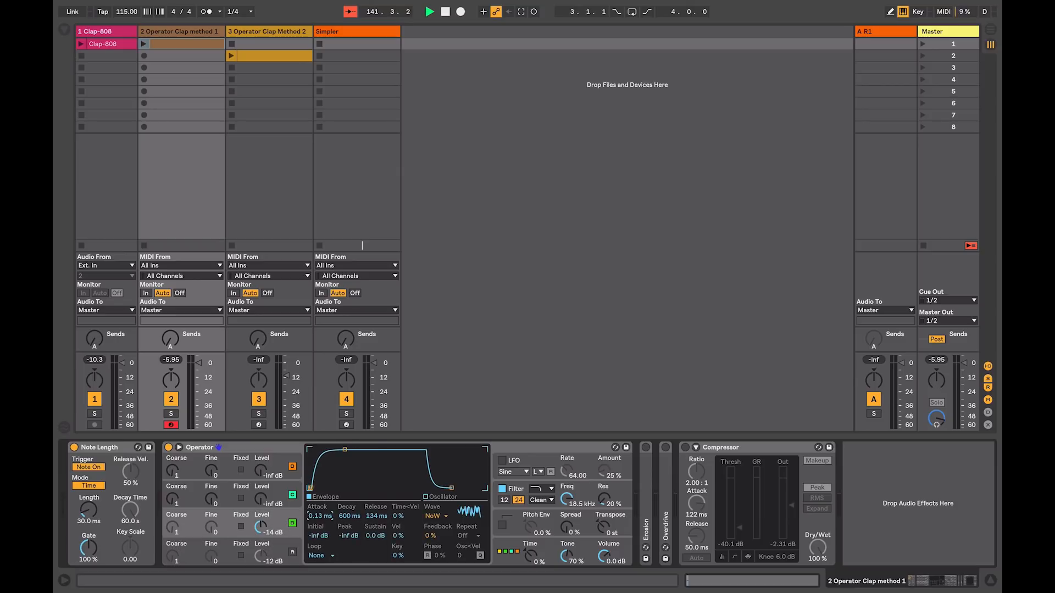
left_click_drag(320, 515, 320, 464)
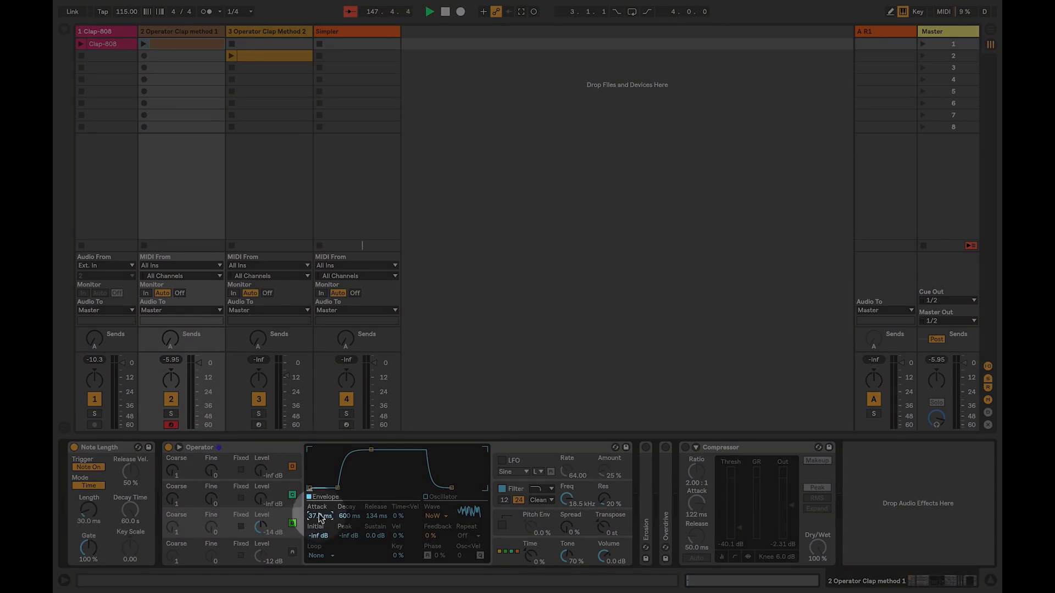
left_click_drag(317, 515, 343, 548)
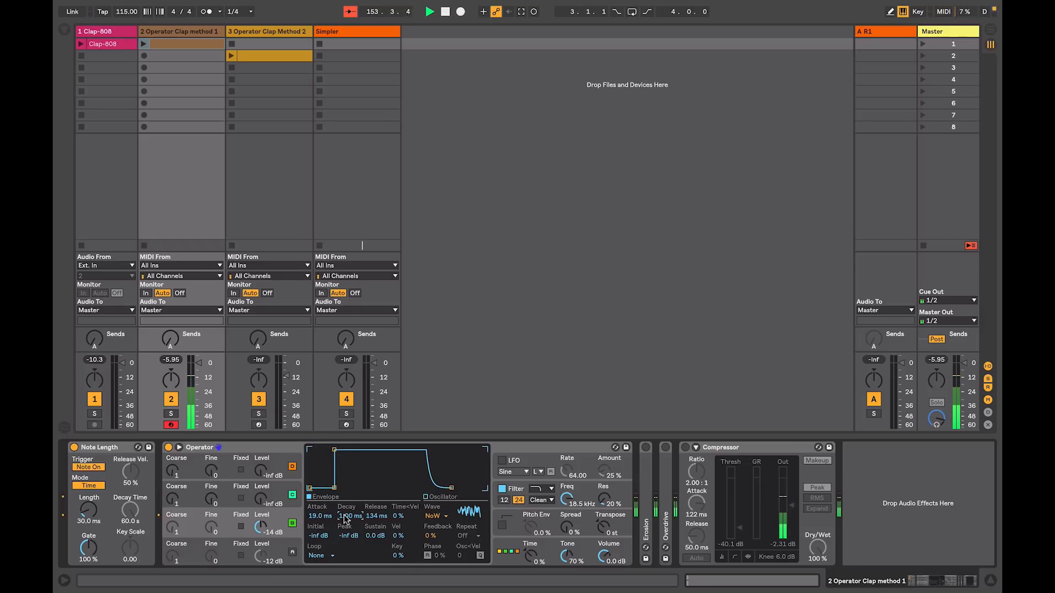
left_click_drag(373, 518, 374, 509)
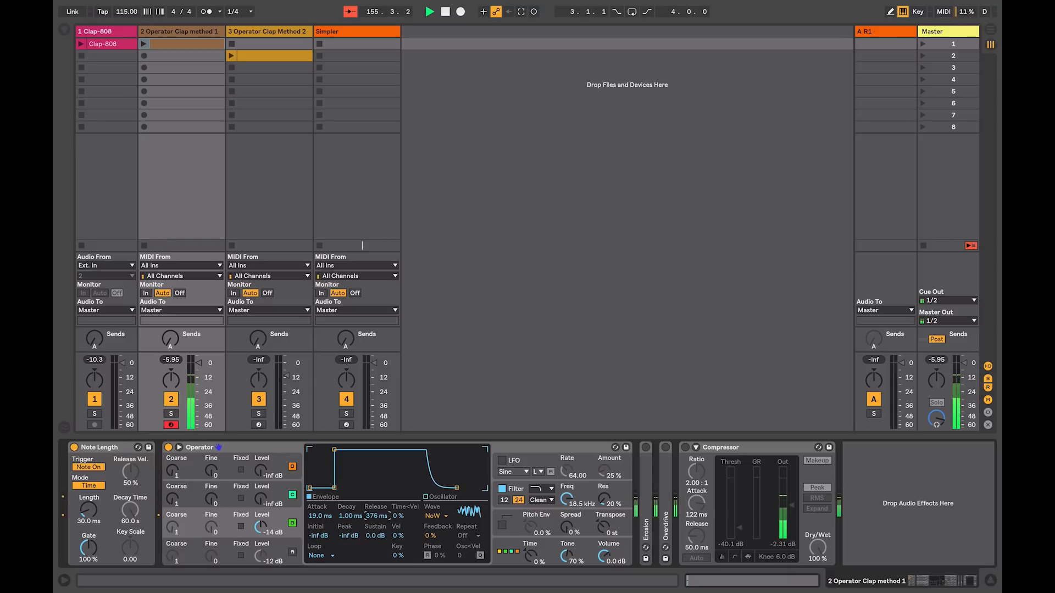
Switch oscillator A back on and fine-tune oscillator B's envelope attack so the two layers blend.
left_click(292, 553)
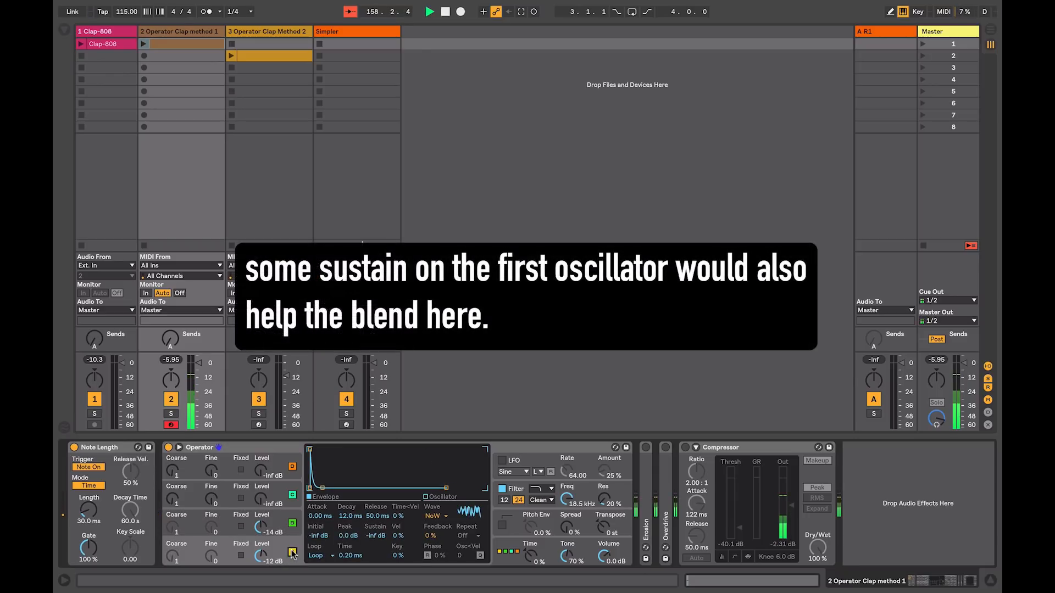
left_click(279, 520)
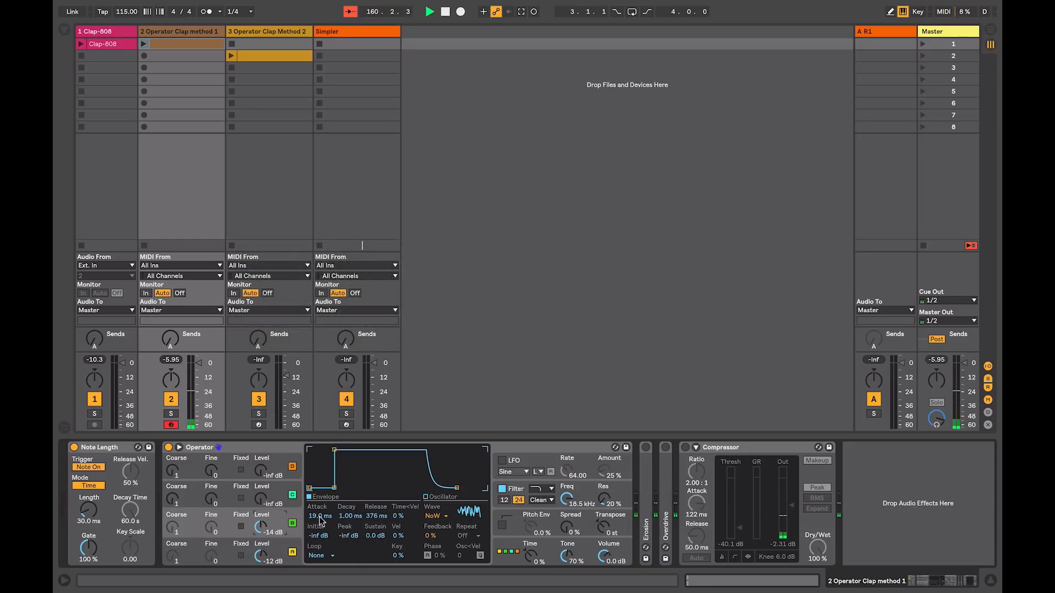
left_click_drag(313, 516, 315, 542)
Change Operator's filter to the band-pass type and lower its frequency to 1.52 kHz.
left_click(516, 491)
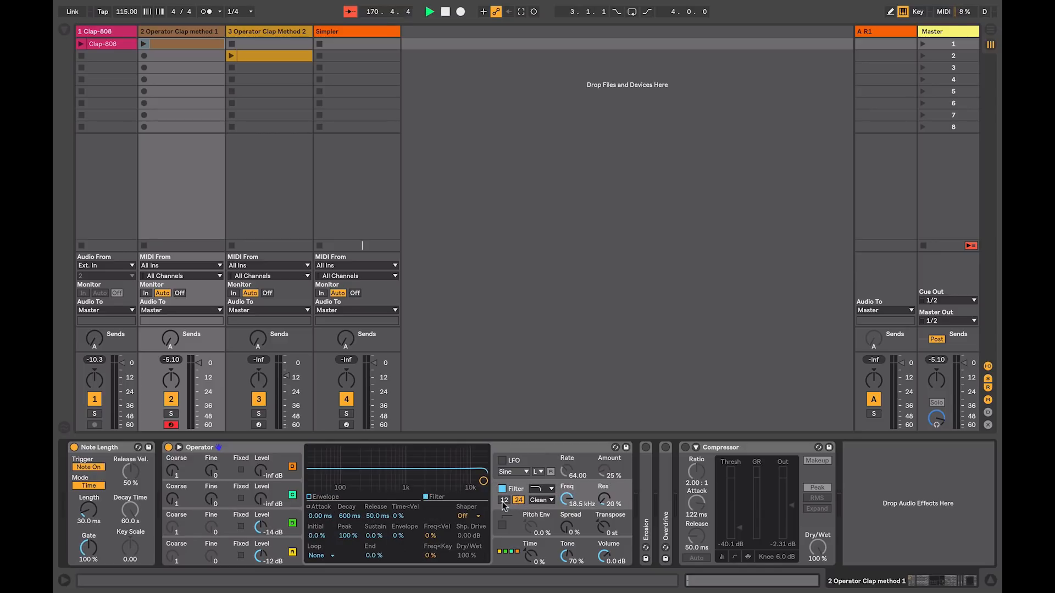
left_click(538, 489)
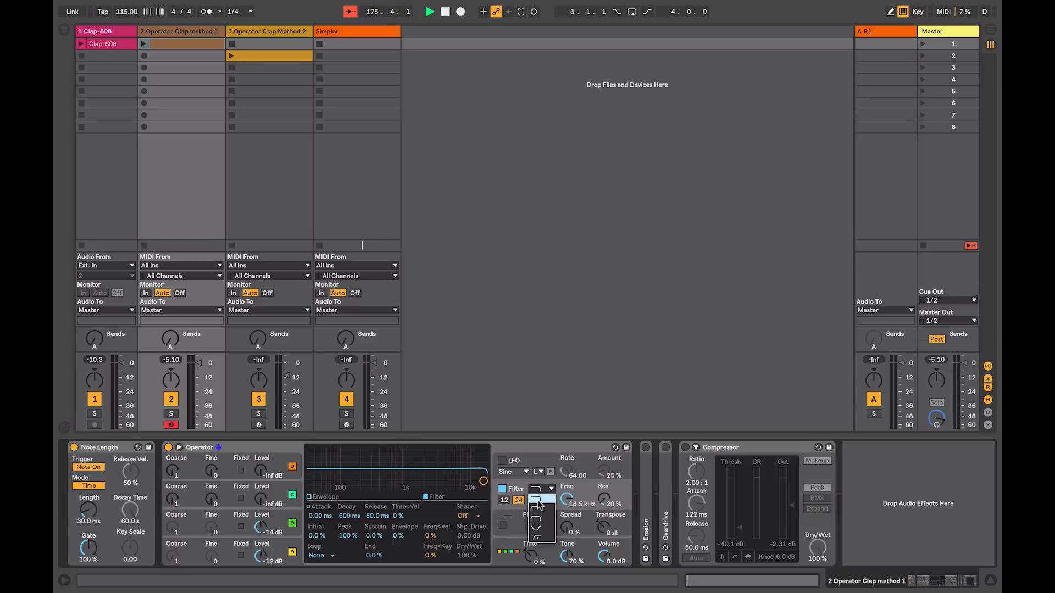
left_click(542, 520)
left_click_drag(566, 503, 566, 530)
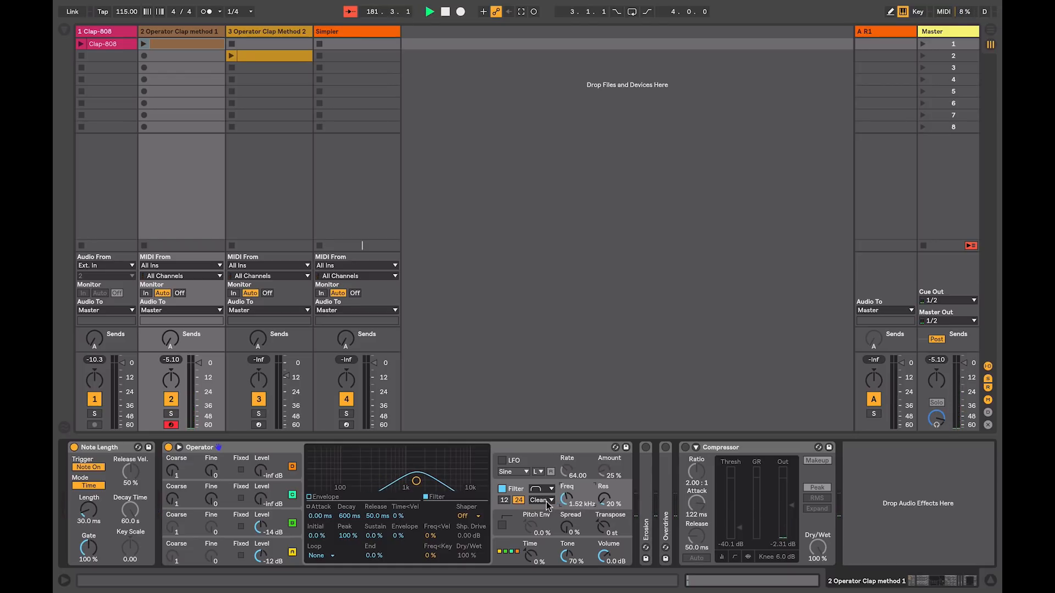
Switch the filter circuit to OSR with 6.75 dB of drive and raise its frequency to 2.17 kHz.
left_click(542, 502)
left_click(544, 520)
left_click_drag(434, 516, 434, 505)
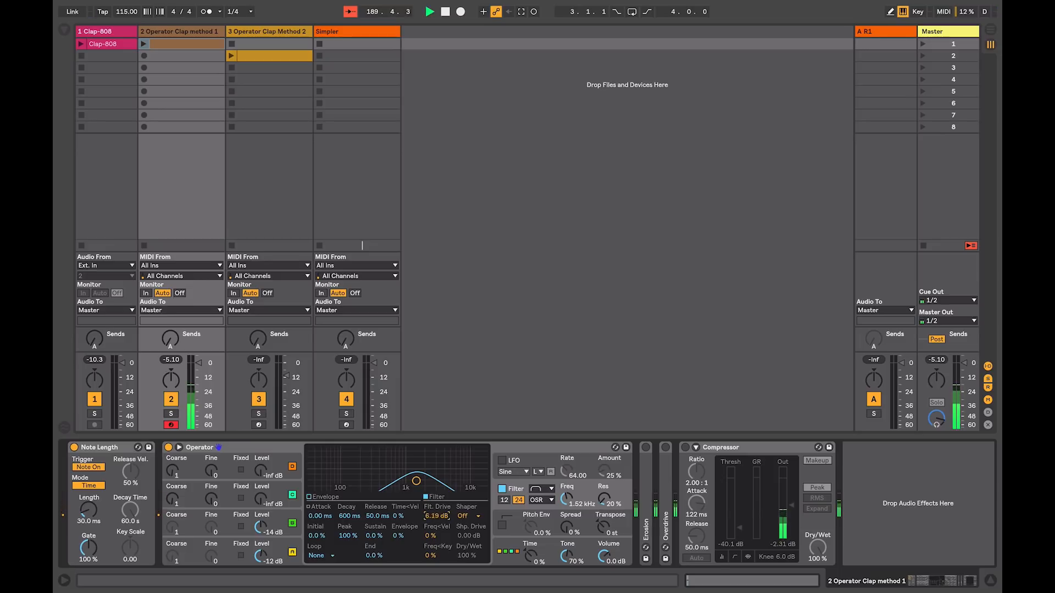
left_click_drag(566, 499, 565, 484)
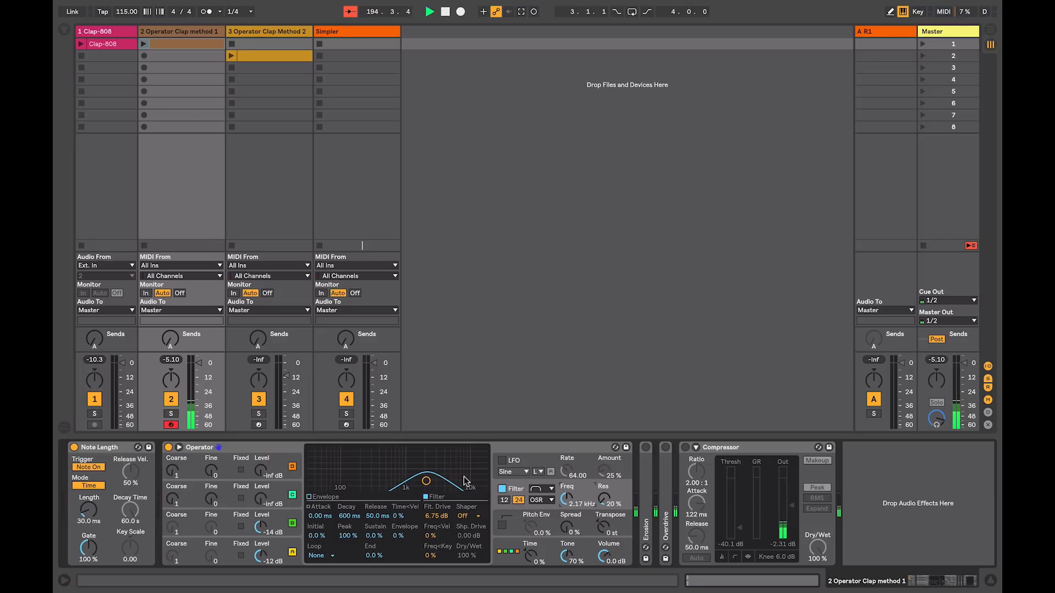
Turn on Operator's pitch envelope and exclude oscillators A and C from its Destination A.
left_click(538, 517)
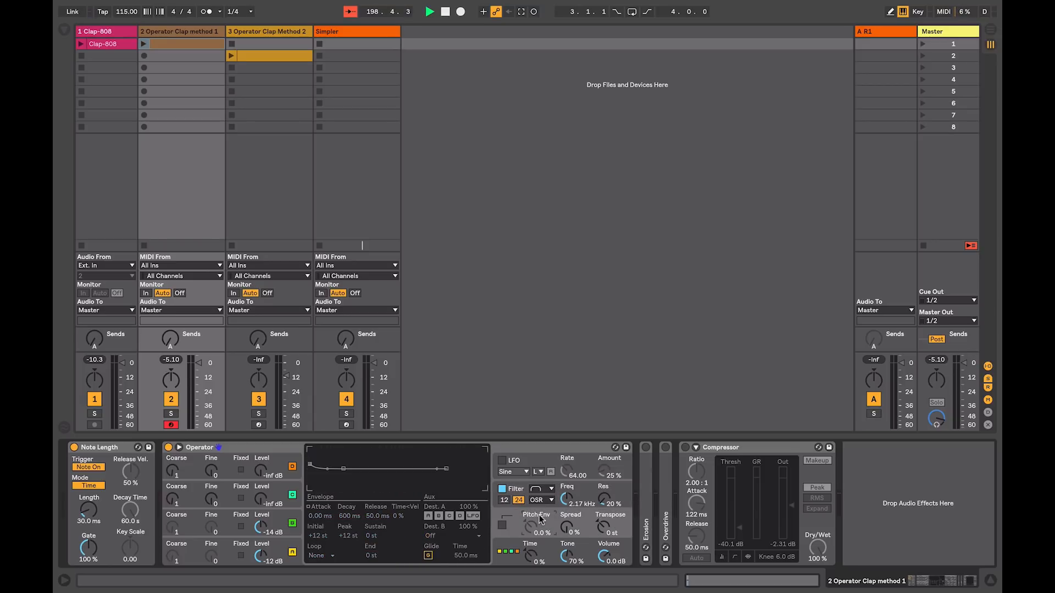
left_click(502, 525)
left_click(428, 515)
left_click(450, 516)
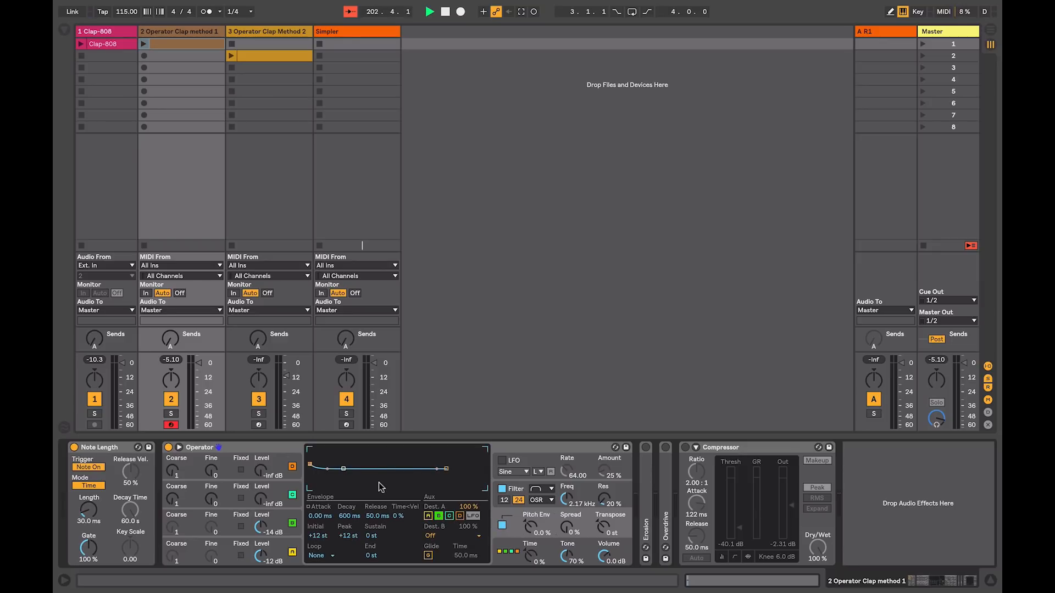
Shape the pitch envelope with +48 st initial and peak, -48 st sustain and end, and an amount of -63%.
left_click_drag(311, 466, 310, 449)
left_click_drag(326, 537, 369, 574)
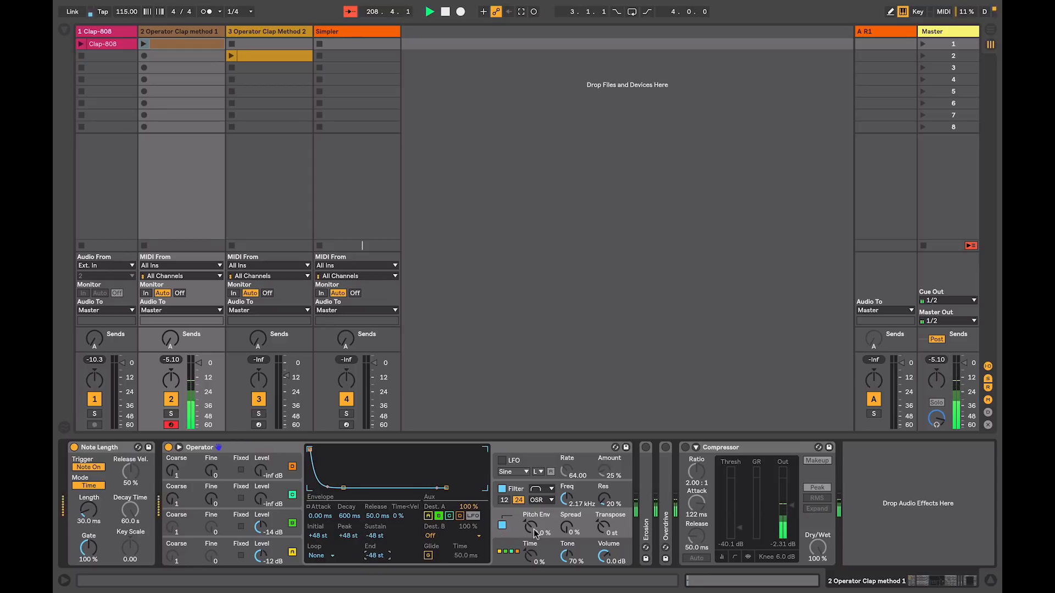
left_click_drag(533, 529, 533, 495)
mouse_move(340, 491)
left_mouse_down()
mouse_move(347, 500)
mouse_move(346, 487)
left_mouse_up()
Set oscillator B's level to -12 dB and its envelope release to 356 ms.
left_click(264, 529)
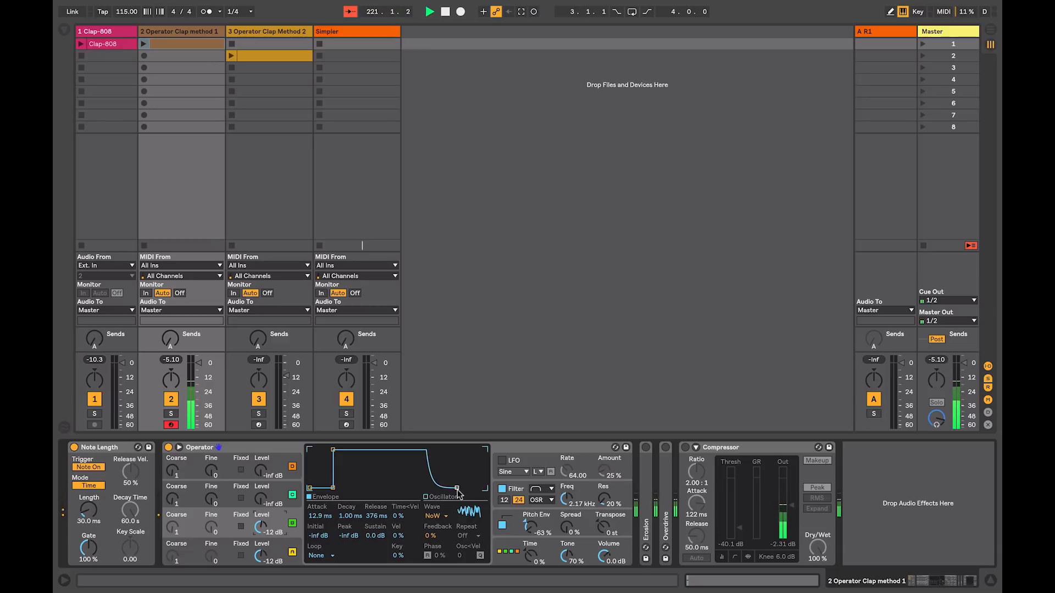
left_click_drag(458, 488, 462, 487)
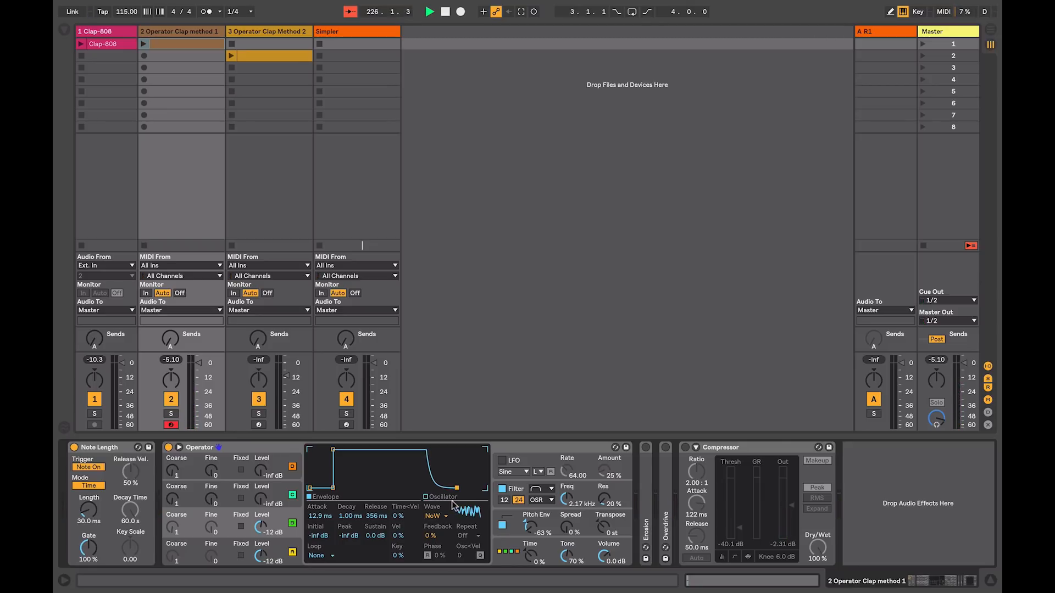
Set the filter to 2.67 kHz with 12.0 dB drive and the Hard shaper, and lower Operator's volume to -8.9 dB.
left_click(556, 501)
left_click_drag(556, 500, 556, 491)
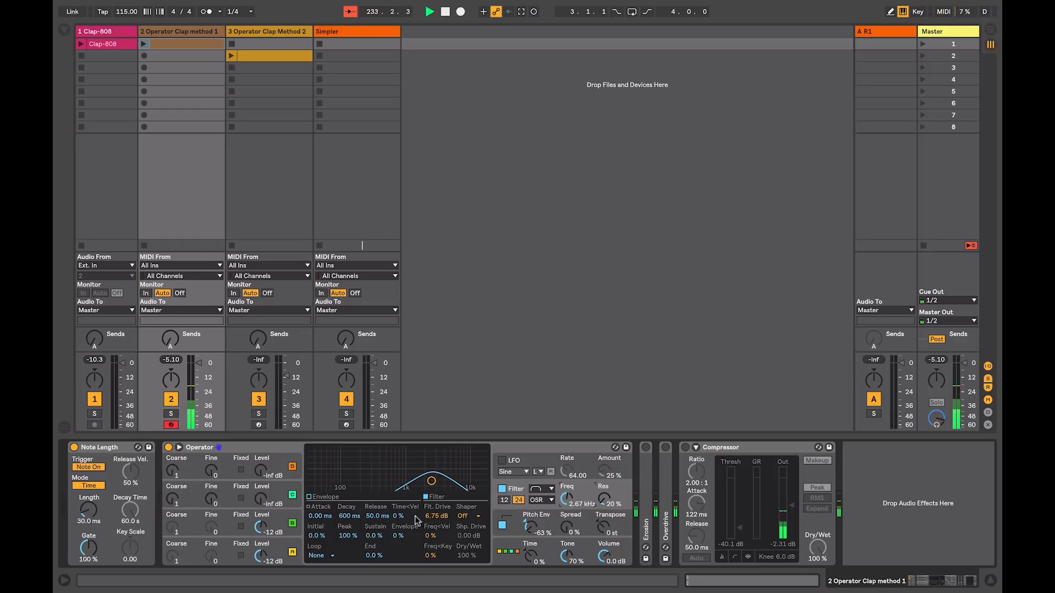
left_click_drag(437, 516, 436, 508)
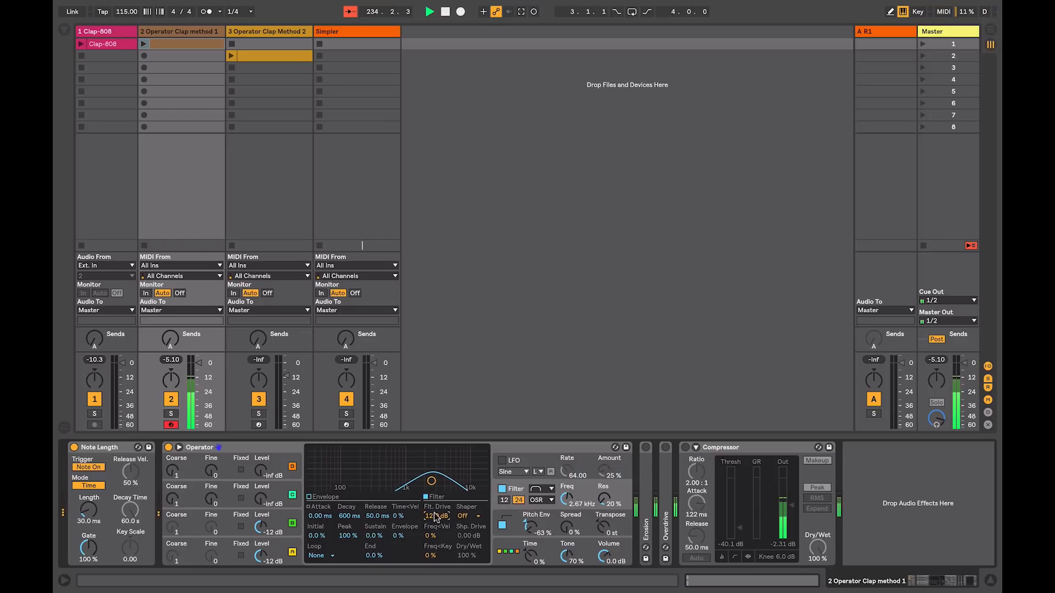
left_click(462, 517)
left_click(468, 546)
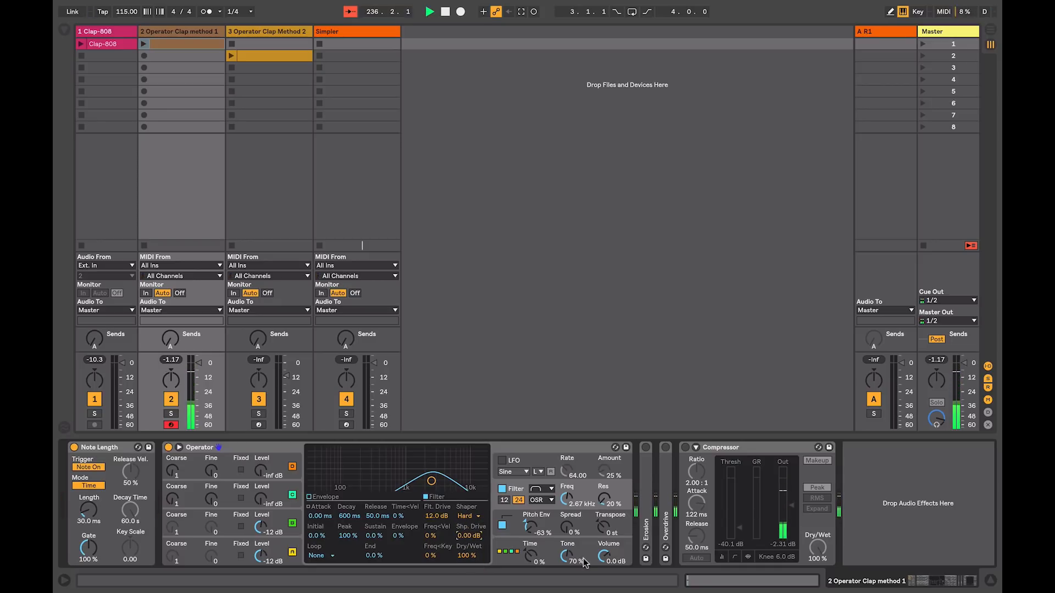
left_click_drag(604, 558, 604, 572)
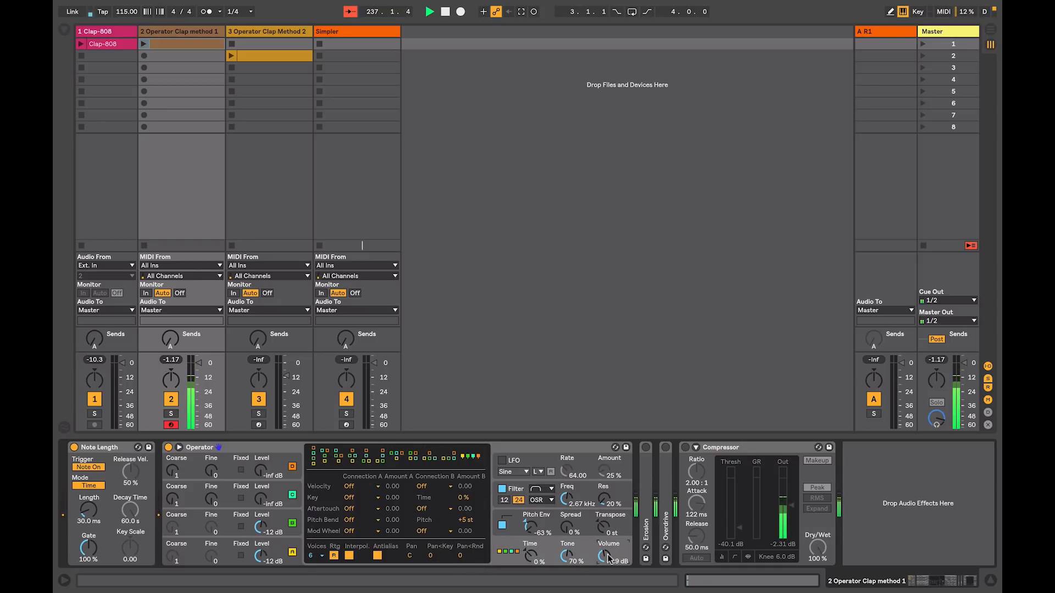
Try the Noise Looped waveform on oscillator A at a low fixed frequency with oscillator B switched off.
left_click(236, 550)
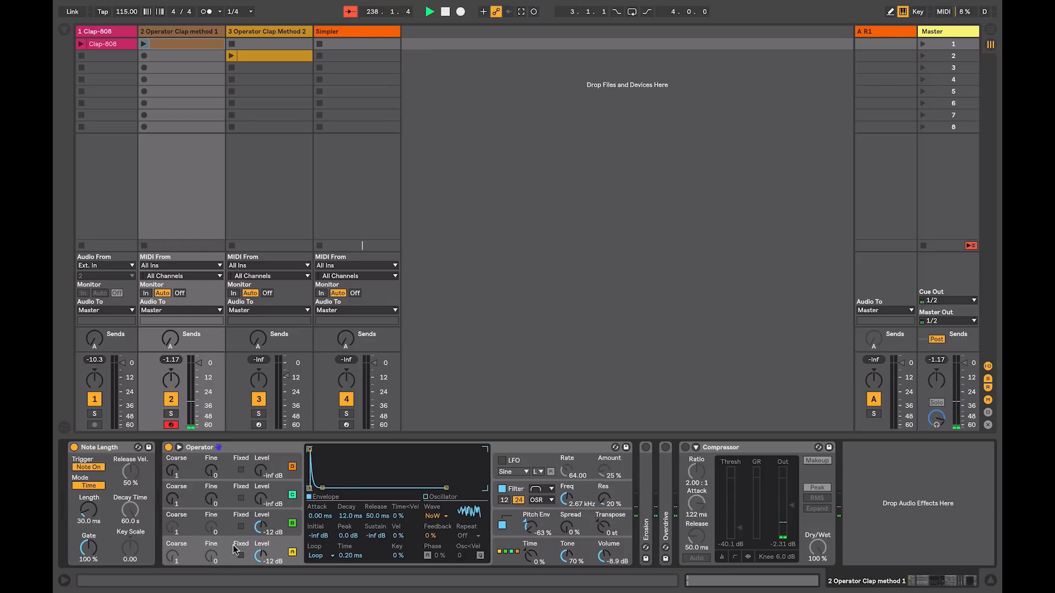
left_click(435, 519)
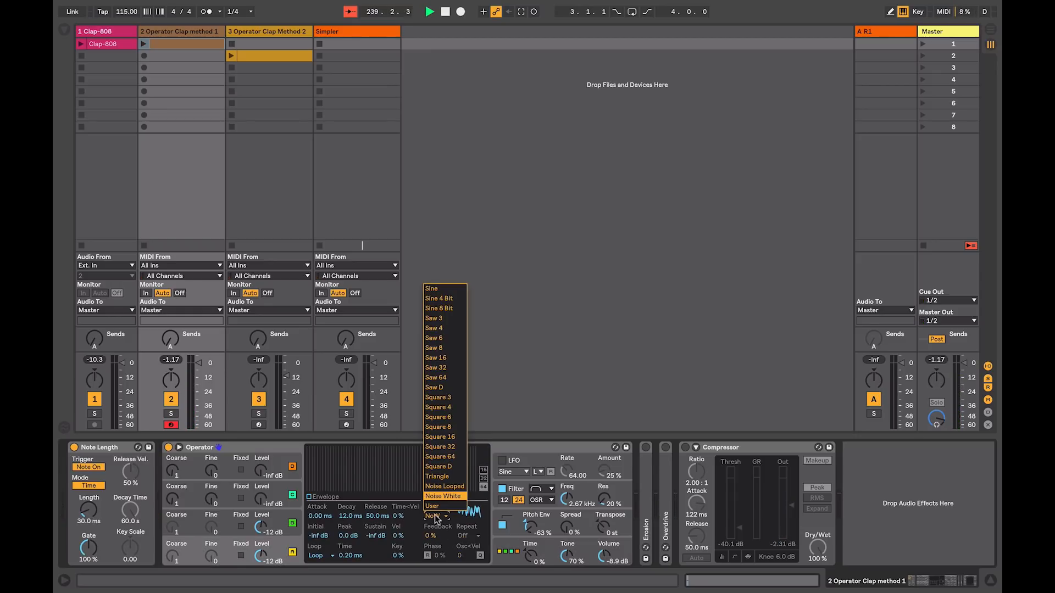
left_click(444, 486)
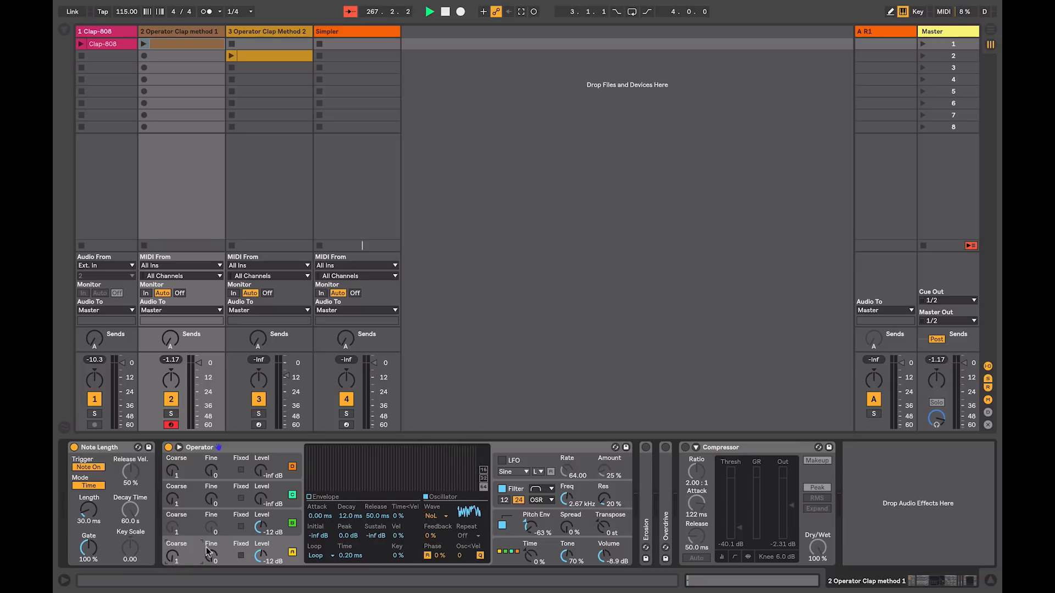
left_click(292, 522)
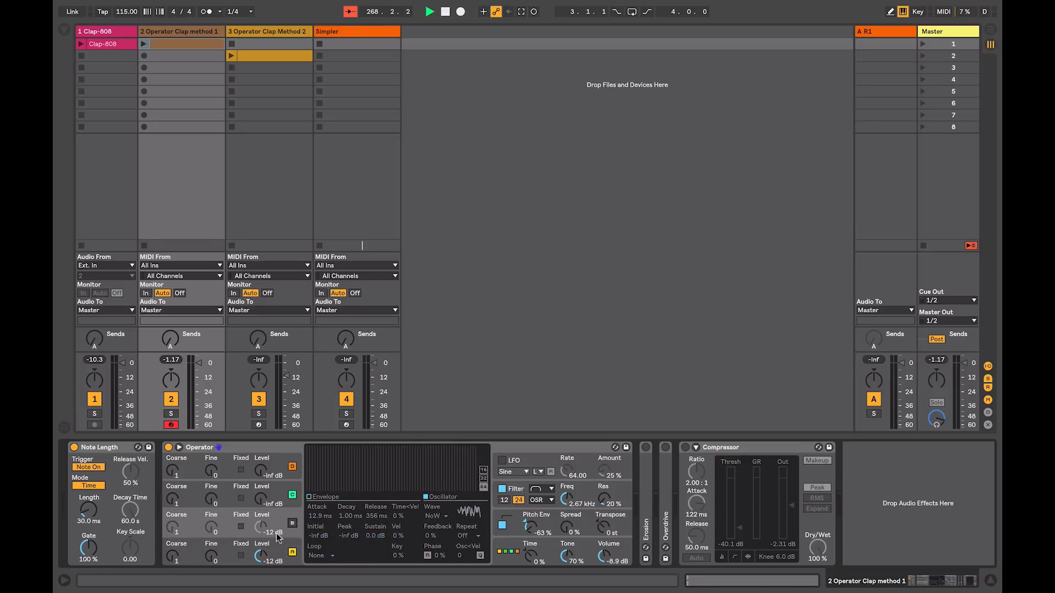
left_click(241, 556)
left_click_drag(172, 556, 169, 570)
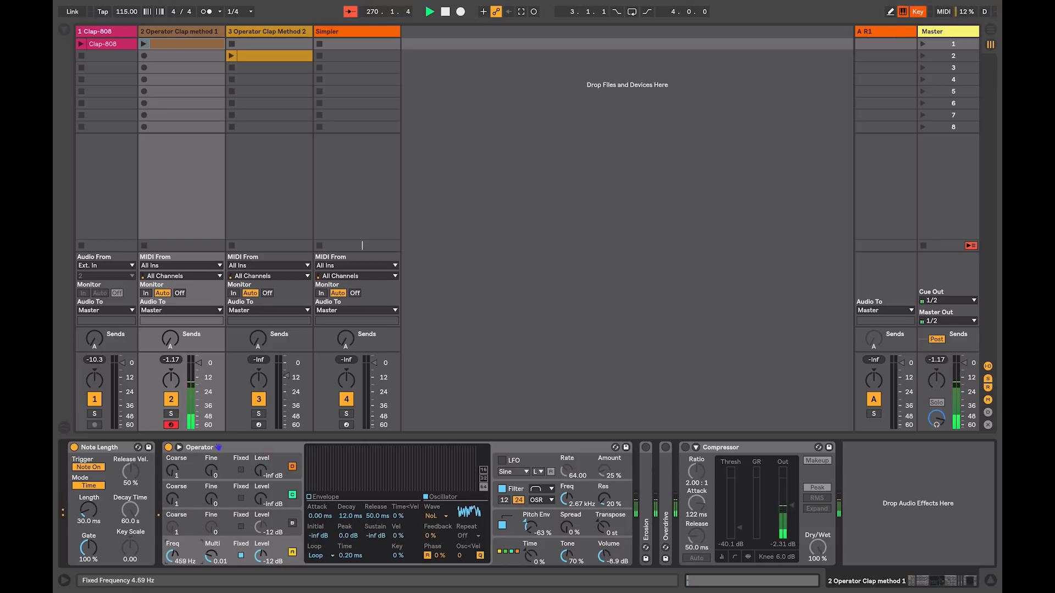
Turn off oscillator A's fixed frequency and return its waveform to Noise White.
left_click(240, 555)
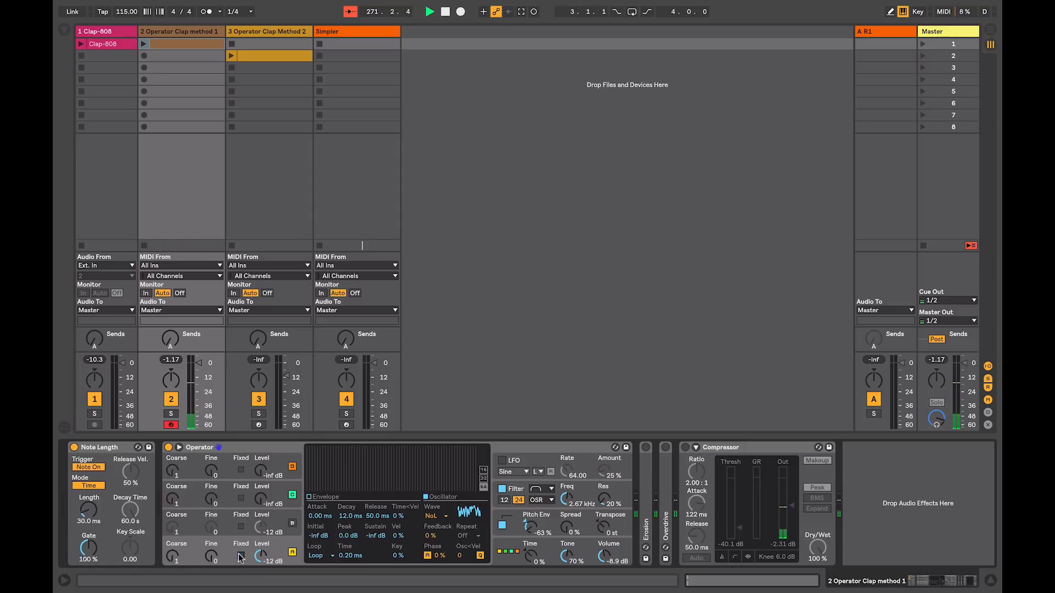
left_click(437, 516)
left_click(441, 497)
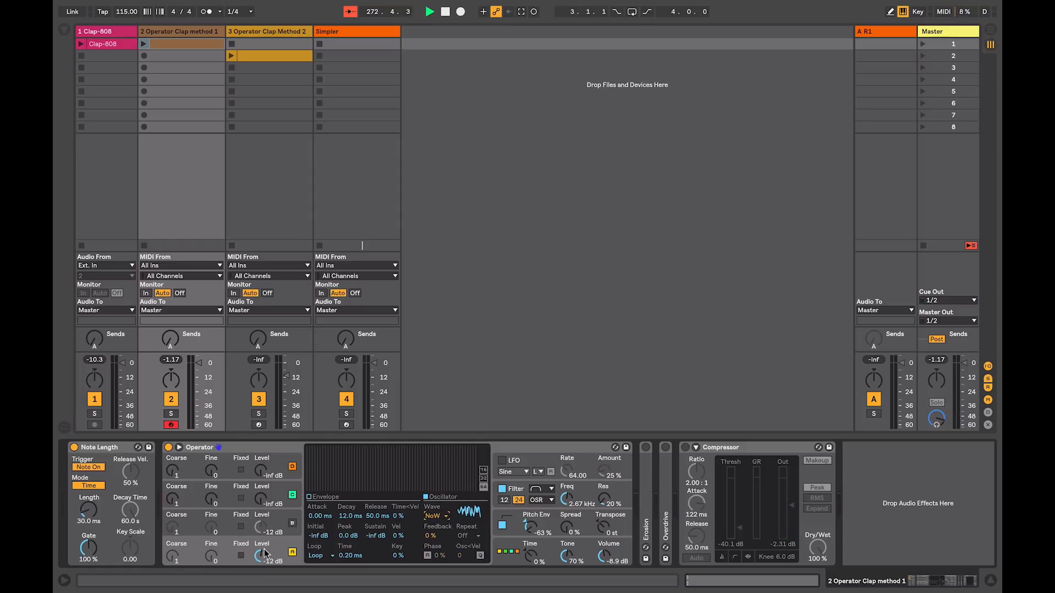
Set oscillator B's waveform to Noise Looped and switch the oscillator back on.
left_click(287, 521)
left_click(431, 517)
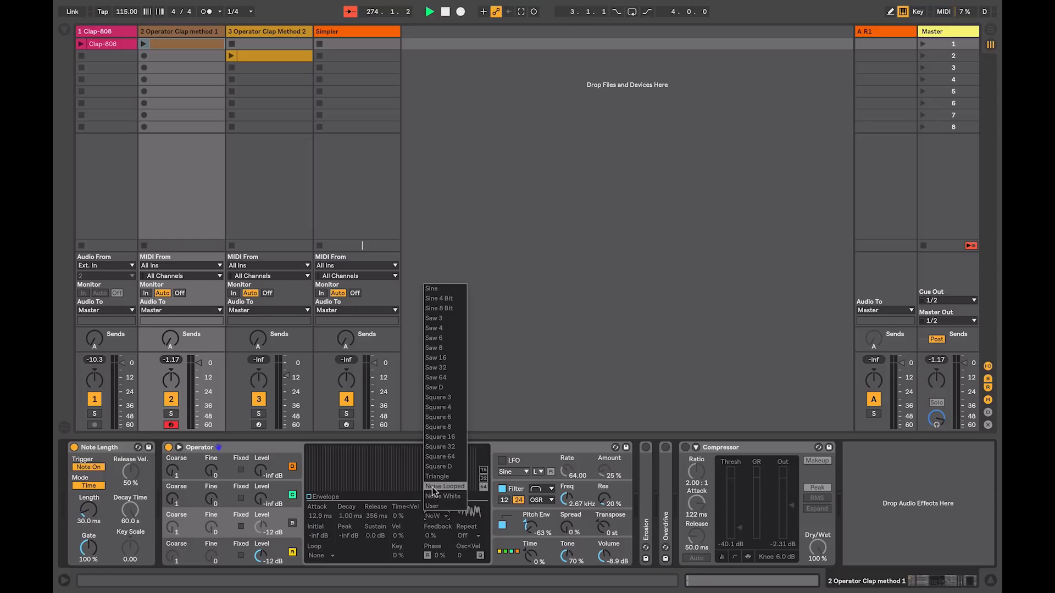
left_click(440, 488)
left_click(293, 523)
Audition the looped noise layer with oscillator A switched off, and switch A back on to compare.
left_click(293, 550)
left_click(292, 553)
key("a")
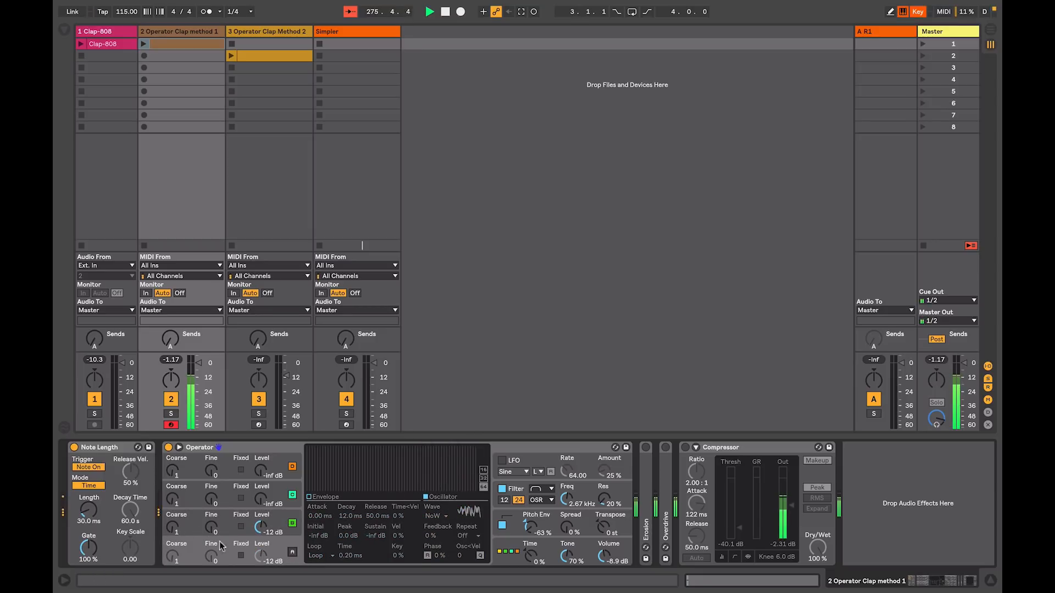
left_click(292, 552)
key("a")
Try a higher coarse tuning on oscillator B, and switch it to a fixed frequency of 37.6 Hz.
key("ctrl+k")
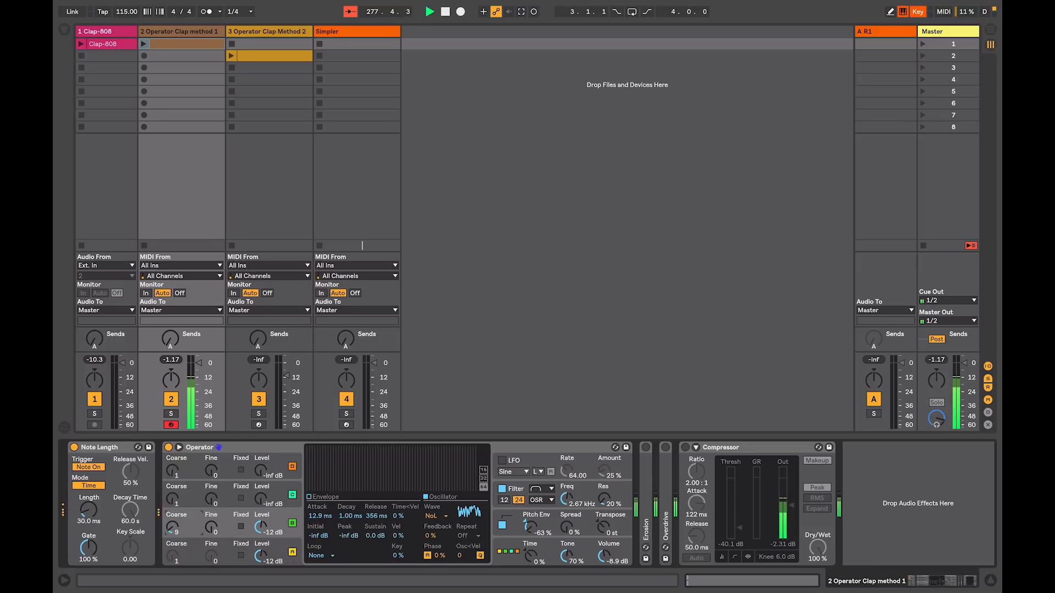
left_click_drag(170, 528, 169, 521)
key("ctrl+k")
left_click(240, 526)
left_click_drag(171, 527, 172, 566)
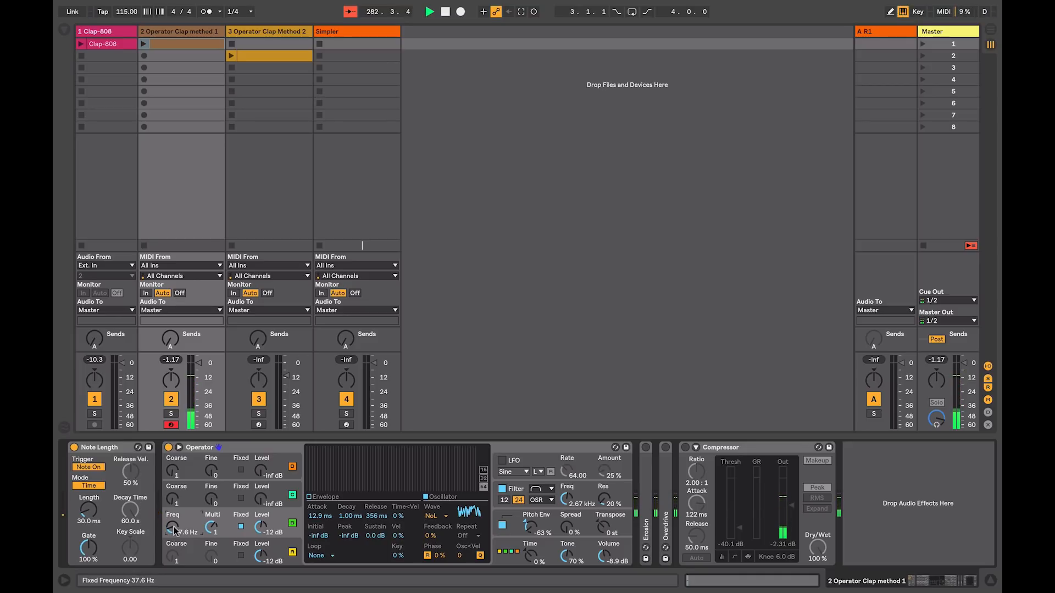
Unfold and enable the Erosion effect, setting its sine modulation to 6.62 kHz with an amount of 32.4.
double_click(644, 502)
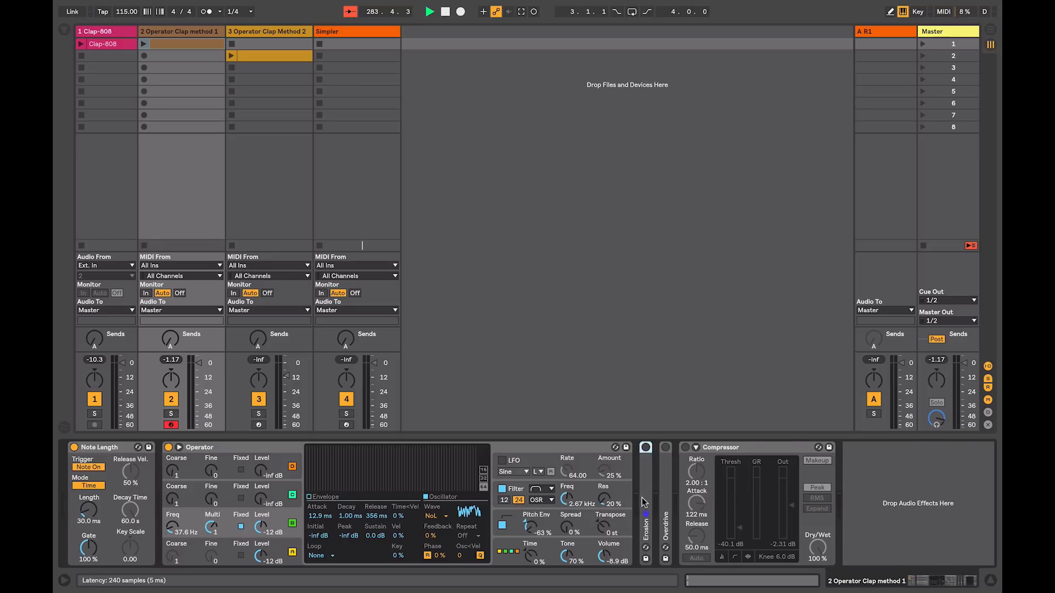
left_click(646, 448)
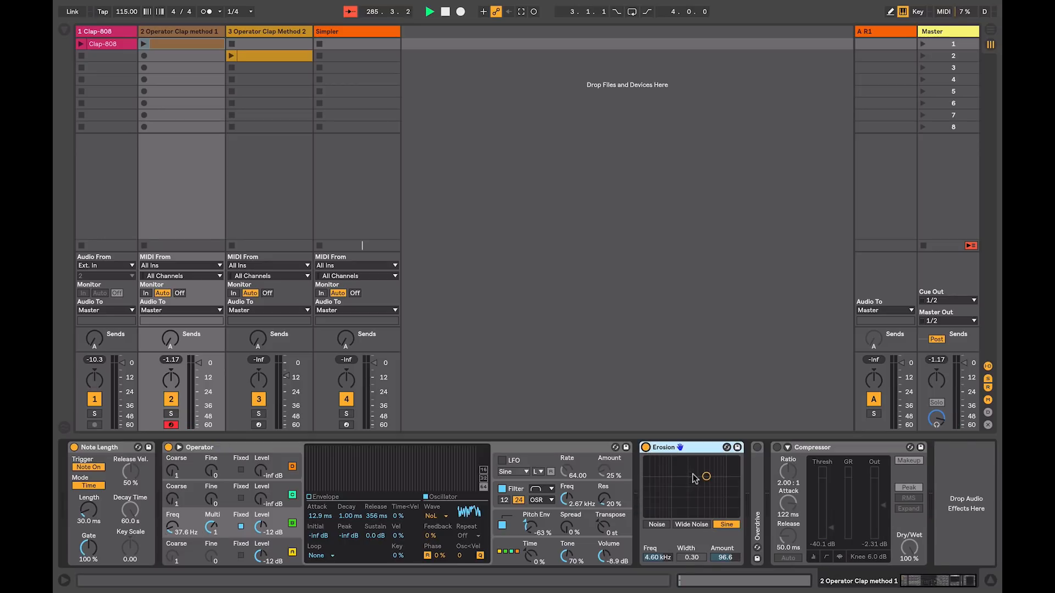
key("a")
mouse_move(706, 477)
left_mouse_down()
mouse_move(676, 483)
mouse_move(714, 491)
mouse_move(721, 482)
left_mouse_up()
key("a")
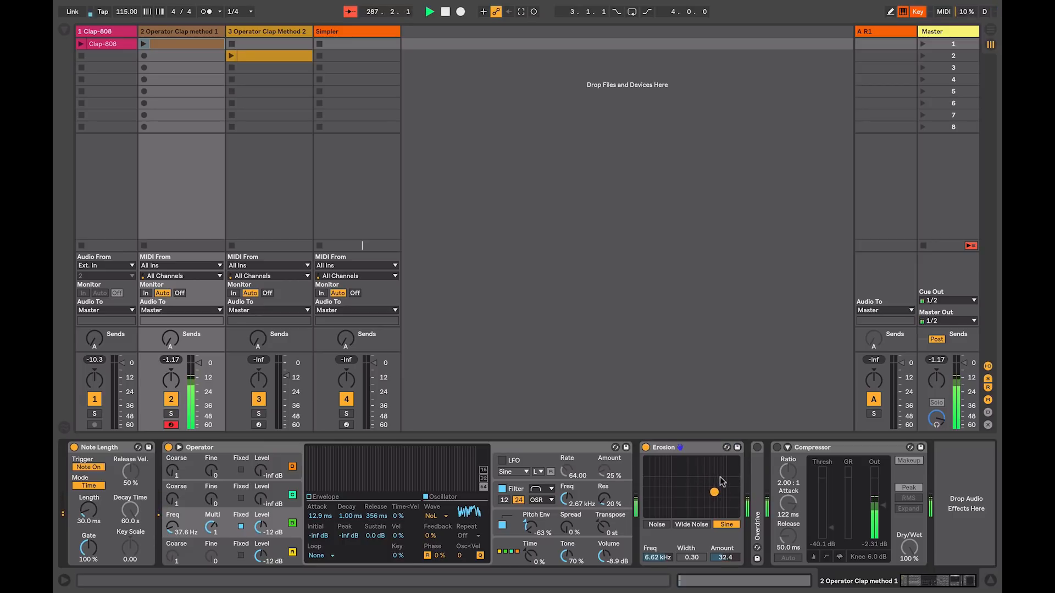
Enable Overdrive and the Compressor, set the compressor threshold to -19.1 dB with makeup gain off, and audition the clap.
left_click(757, 448)
left_click(776, 447)
left_click_drag(830, 528, 830, 512)
left_click(902, 461)
key("a")
key("a")
key("a")
key("a")
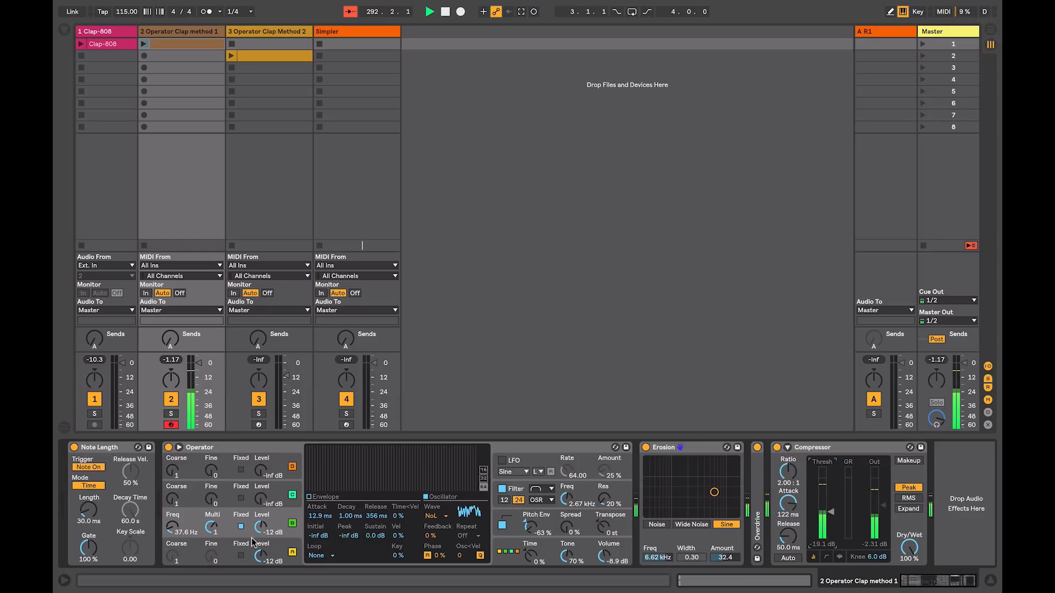
Adjust oscillator A's envelope decay to 12.1 ms while auditioning the clap.
left_click(273, 548)
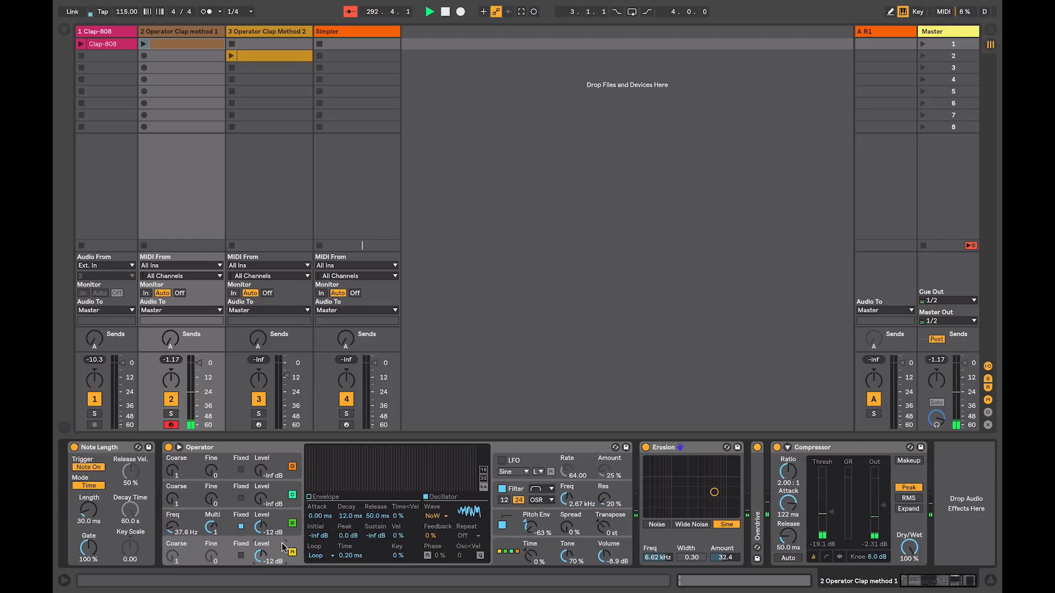
left_click(230, 548)
key("a")
left_click_drag(346, 517, 346, 500)
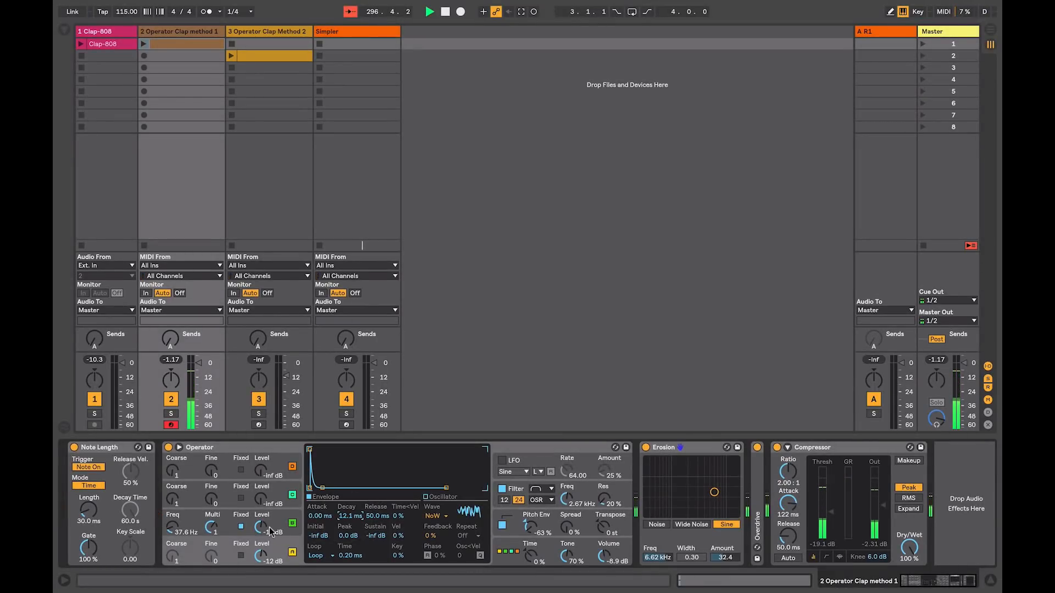
Lower oscillator B's level to -17 dB, bypass Erosion and audition the clap.
left_click(261, 526)
left_click_drag(264, 526, 264, 533)
left_click(646, 448)
key("a")
key("a")
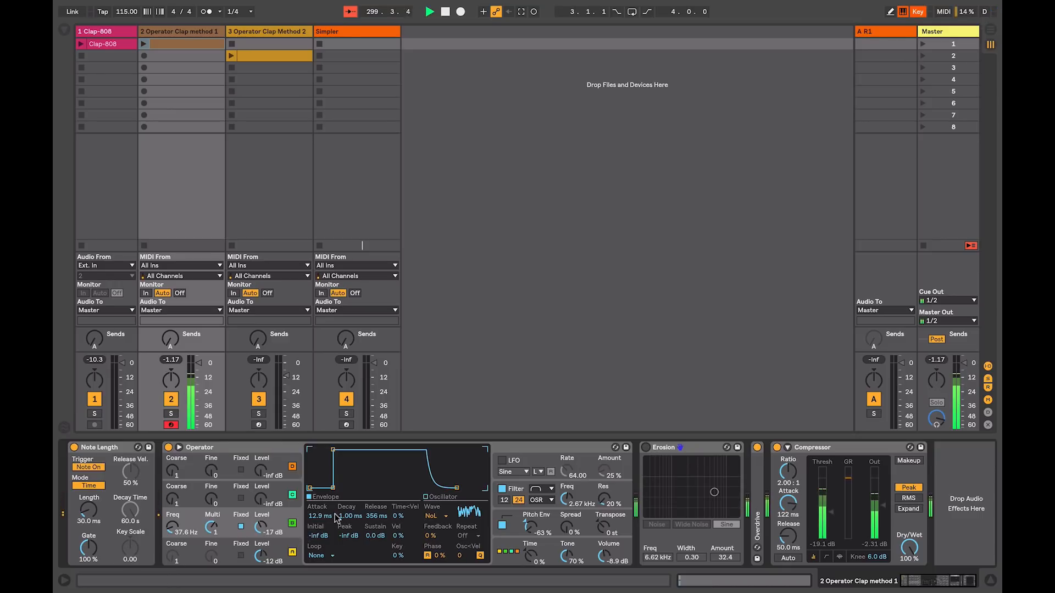
Lengthen oscillator A's envelope decay to 20.3 ms and audition the clap.
left_click(257, 545)
key("a")
left_click_drag(345, 518, 345, 511)
key("a")
key("a")
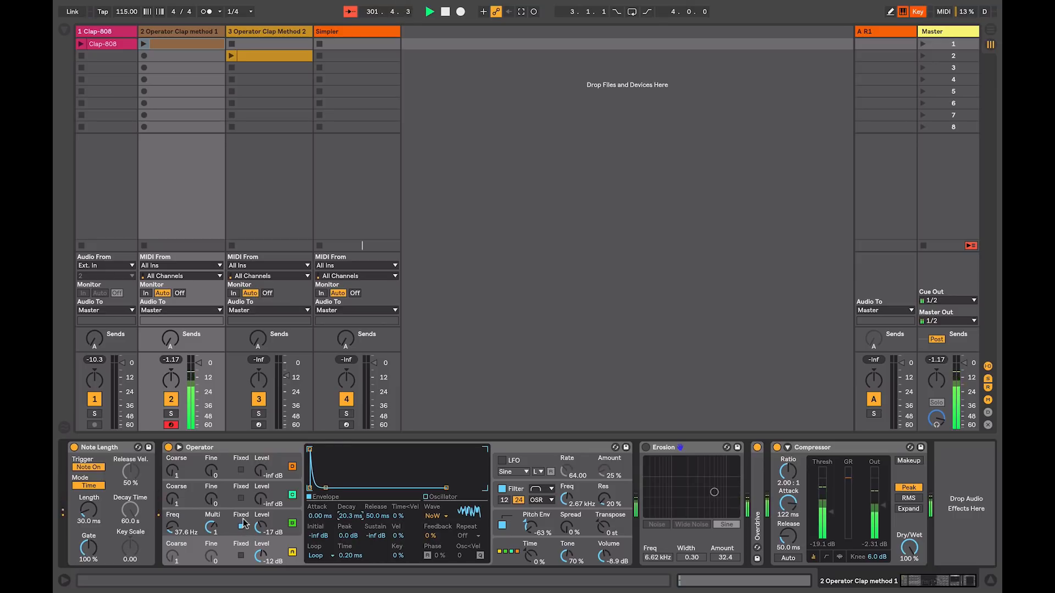
Set oscillator B's envelope attack to 33.9 ms and the Note Length device's length to 48.9 ms.
left_click(246, 525)
left_click_drag(330, 489, 337, 488)
key("a")
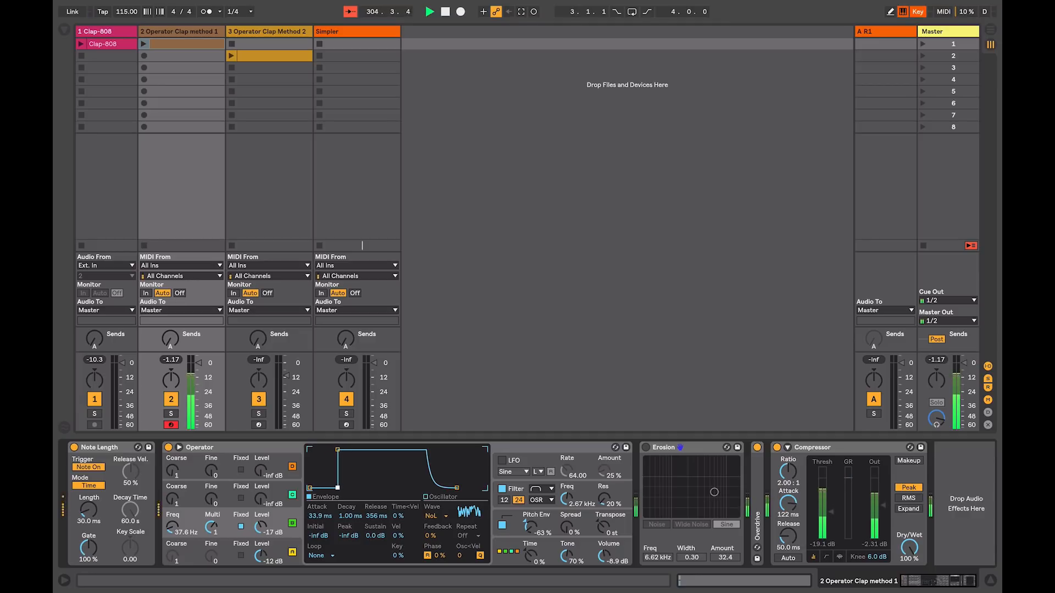
left_click_drag(103, 516, 103, 513)
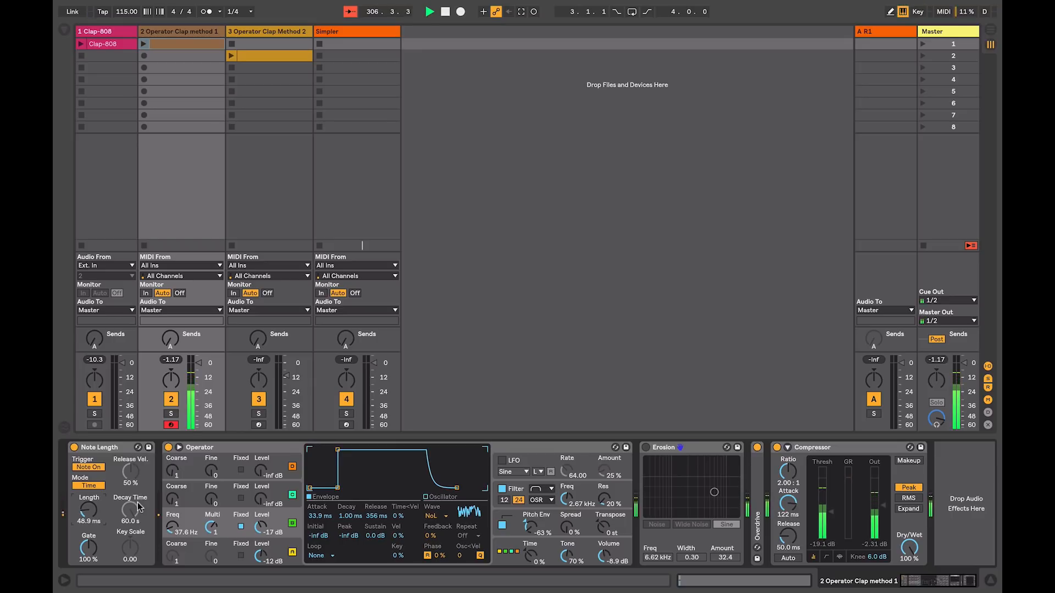
Shorten oscillator B's envelope attack to 8.47 ms.
left_click_drag(339, 489, 331, 489)
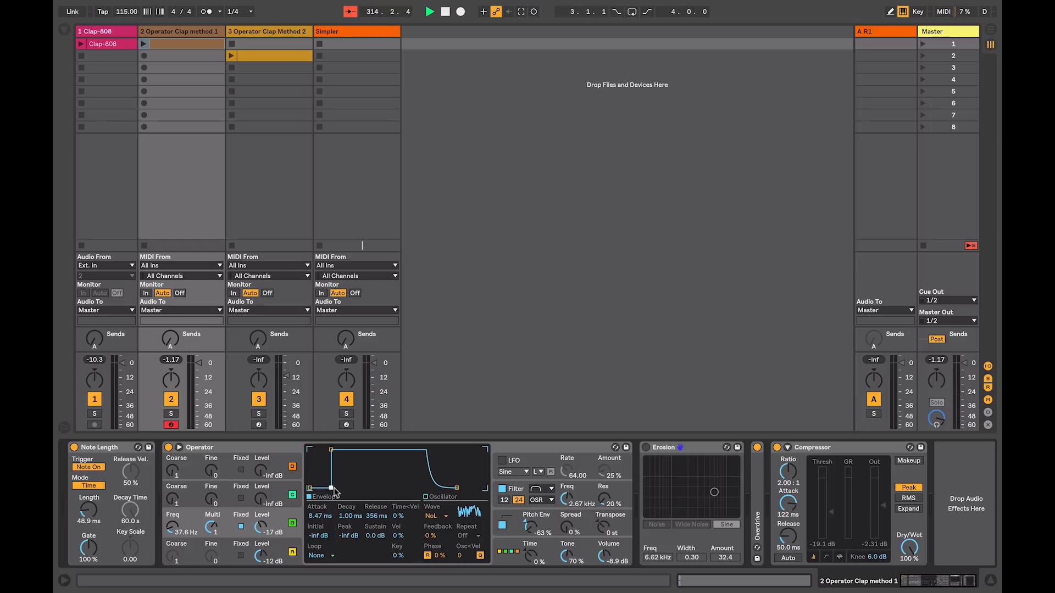
On the Operator Clap Method 2 track, turn off oscillator B and set oscillator A's waveform to white noise (NoW).
left_click(239, 34)
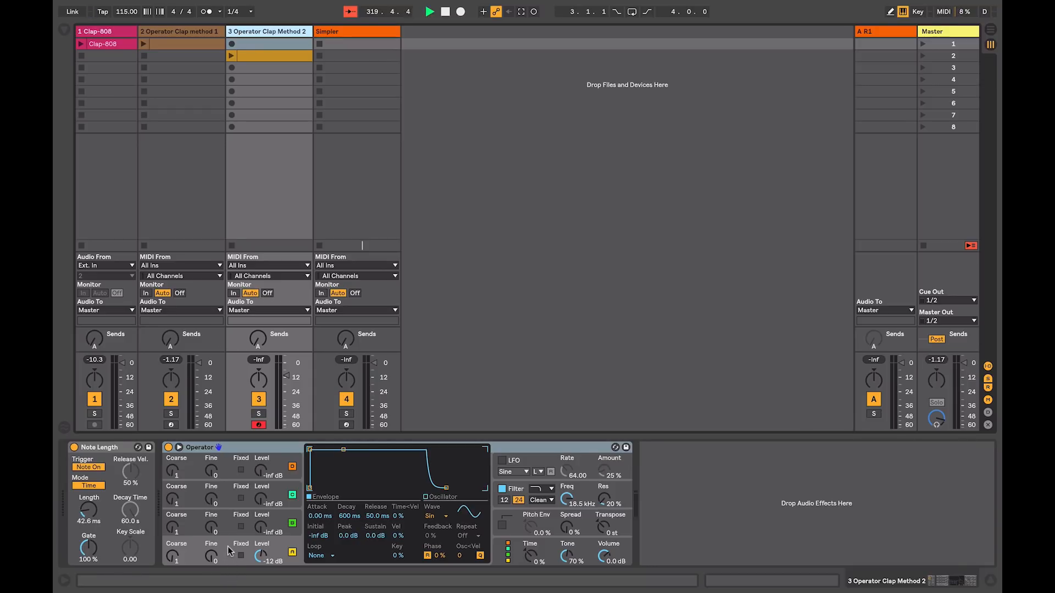
left_click(292, 523)
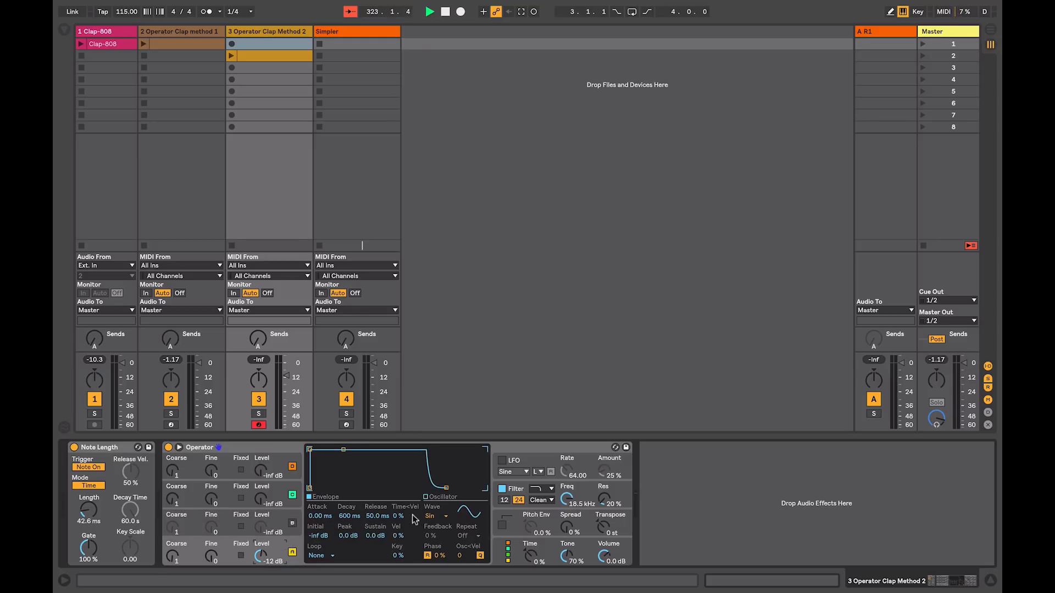
left_click(434, 516)
left_click(435, 505)
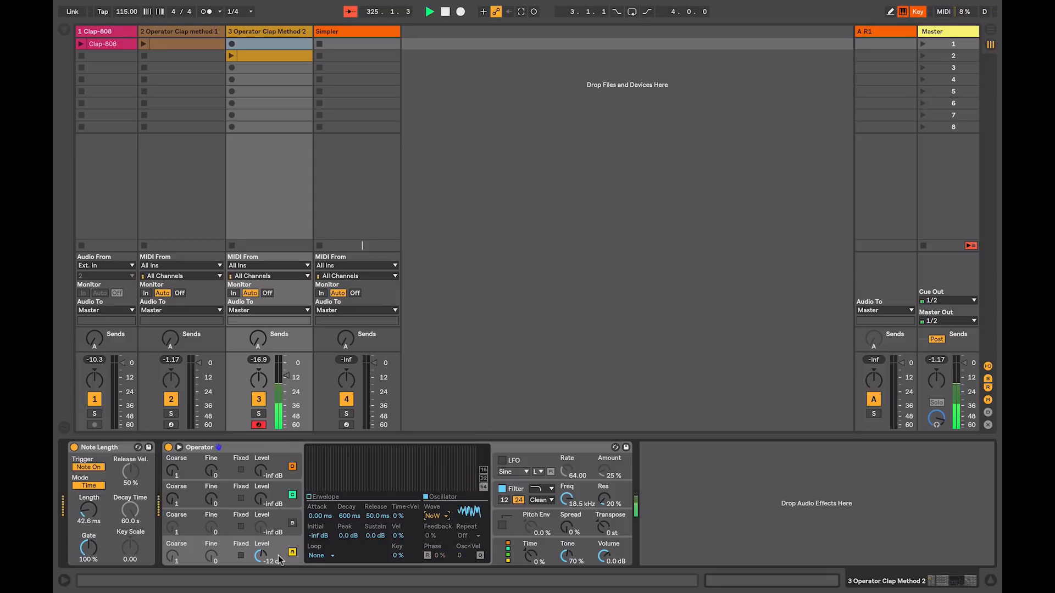
key("ctrl+k")
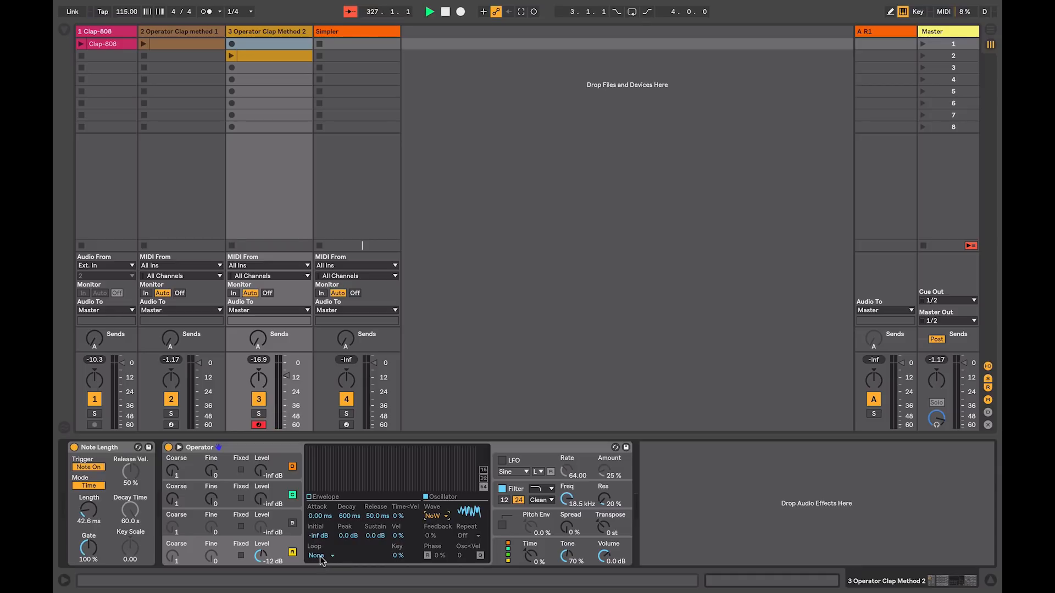
Enable Operator's LFO with the SwUp waveform and the high (H) frequency range.
left_click(502, 461)
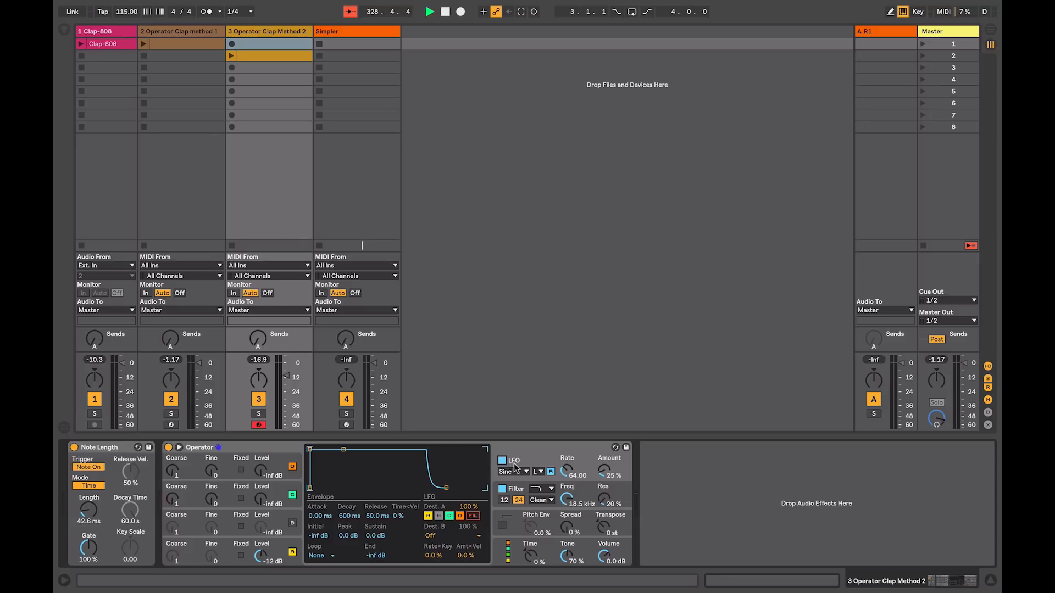
left_click(517, 473)
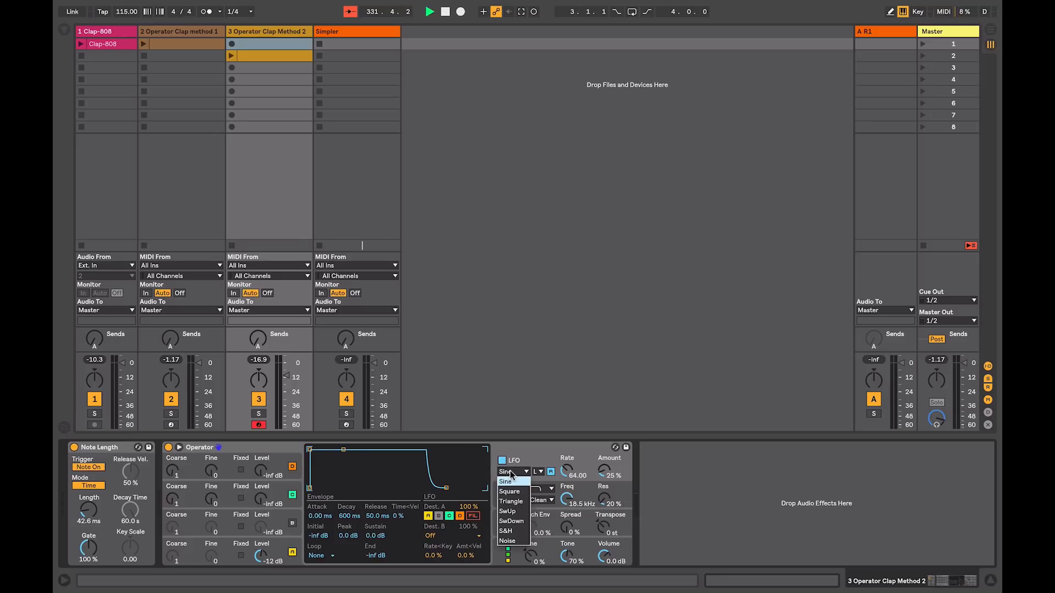
left_click(514, 512)
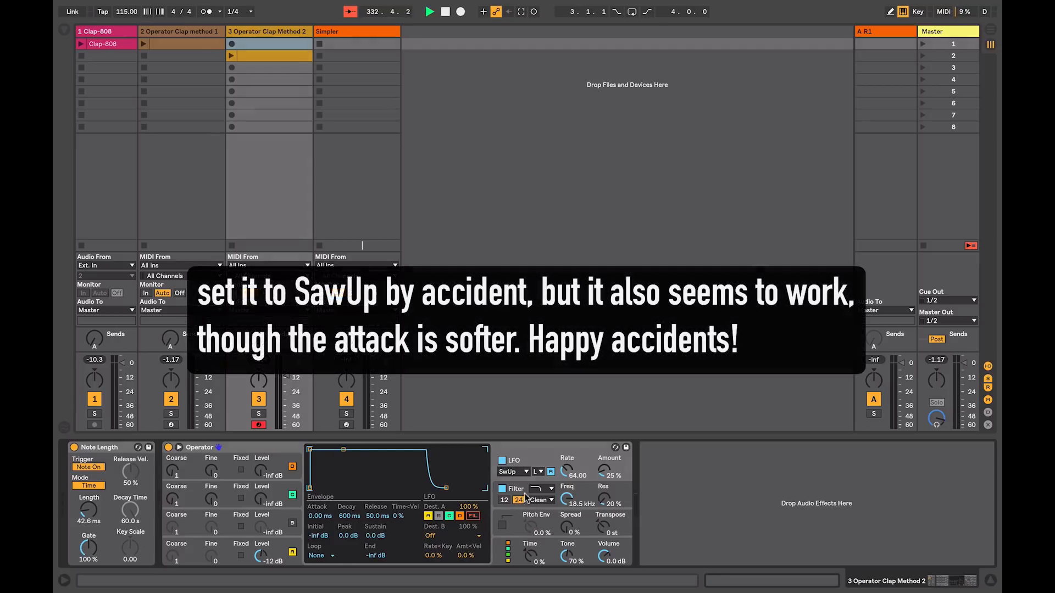
left_click(538, 472)
left_click(540, 493)
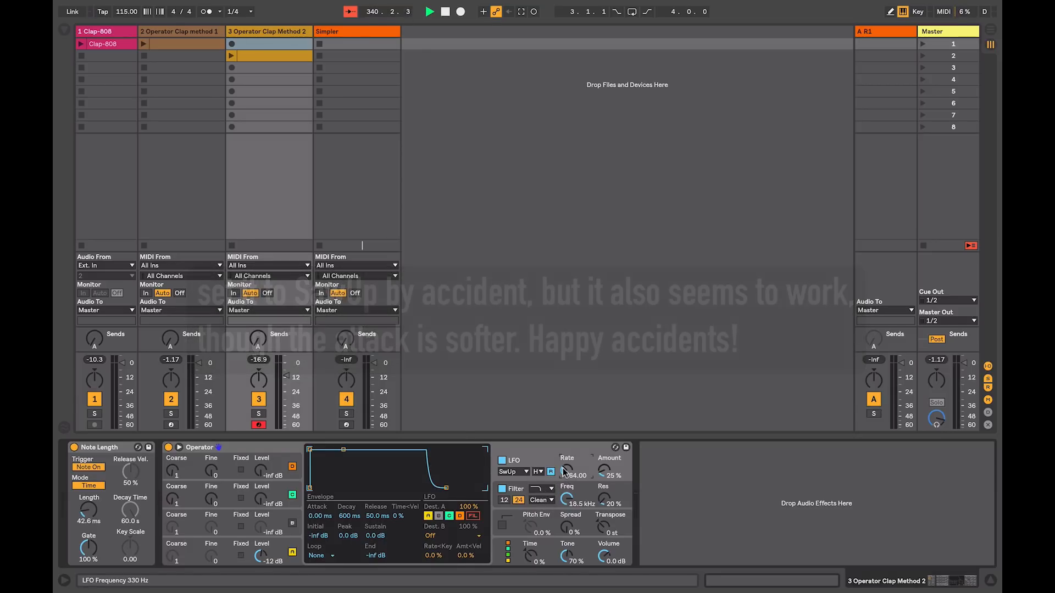
Set the LFO rate to 28.22 and its amount to 100%.
left_click_drag(569, 474, 570, 477)
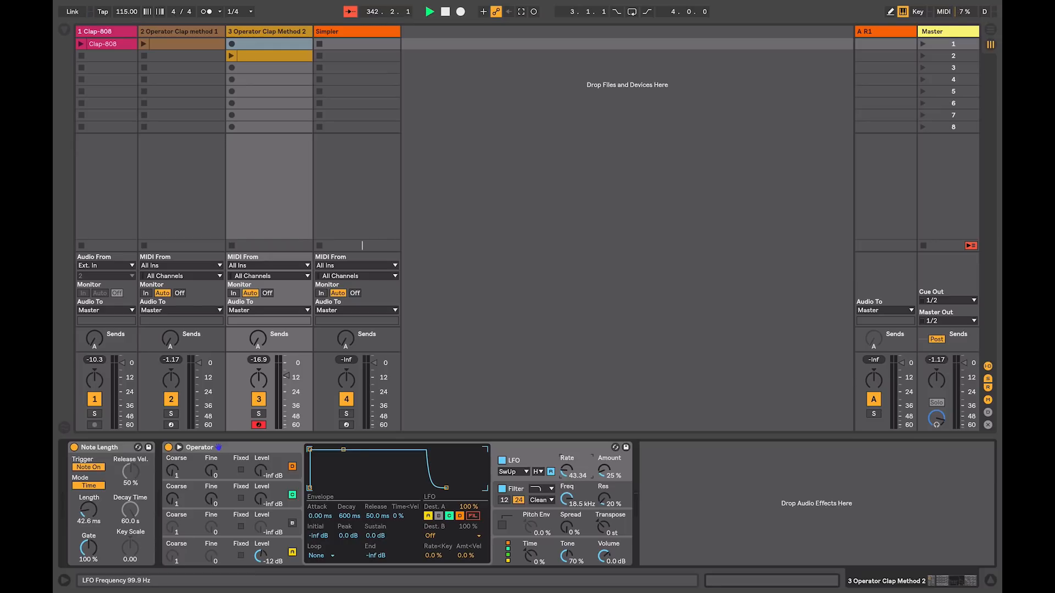
left_click_drag(570, 477, 570, 483)
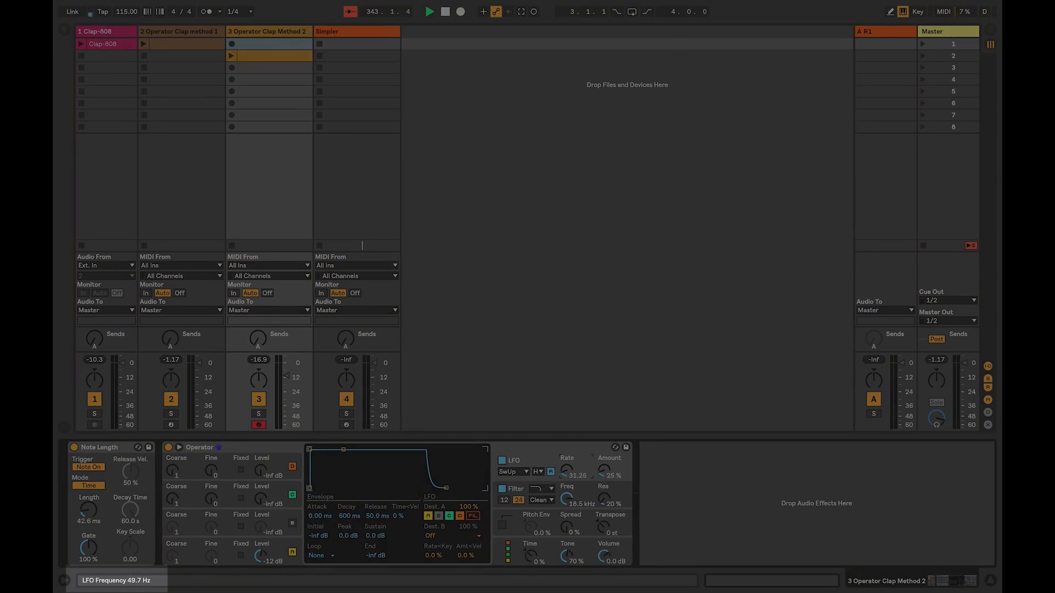
left_click_drag(566, 469, 566, 471)
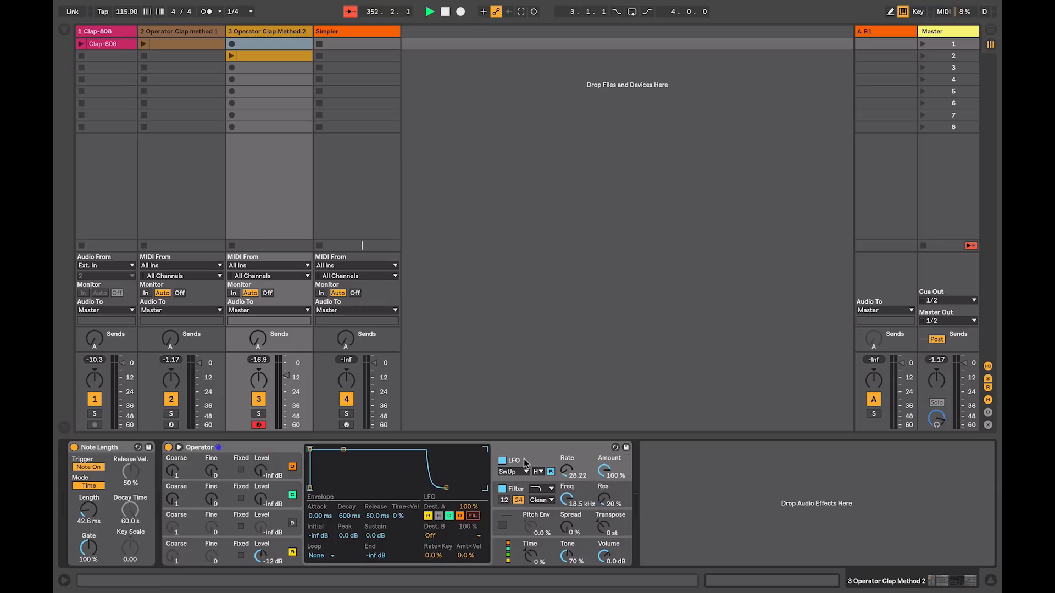
Turn off the LFO's Dest. A targets, assign Dest. B to OSC Volume A and audition the clap.
left_click(429, 516)
left_click(451, 515)
left_click(431, 536)
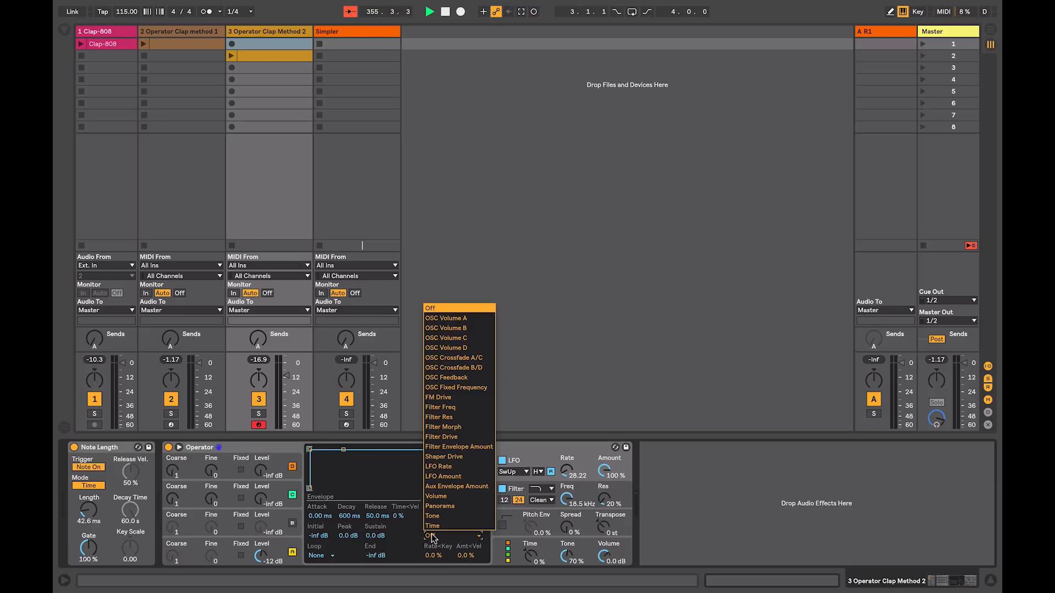
left_click(461, 319)
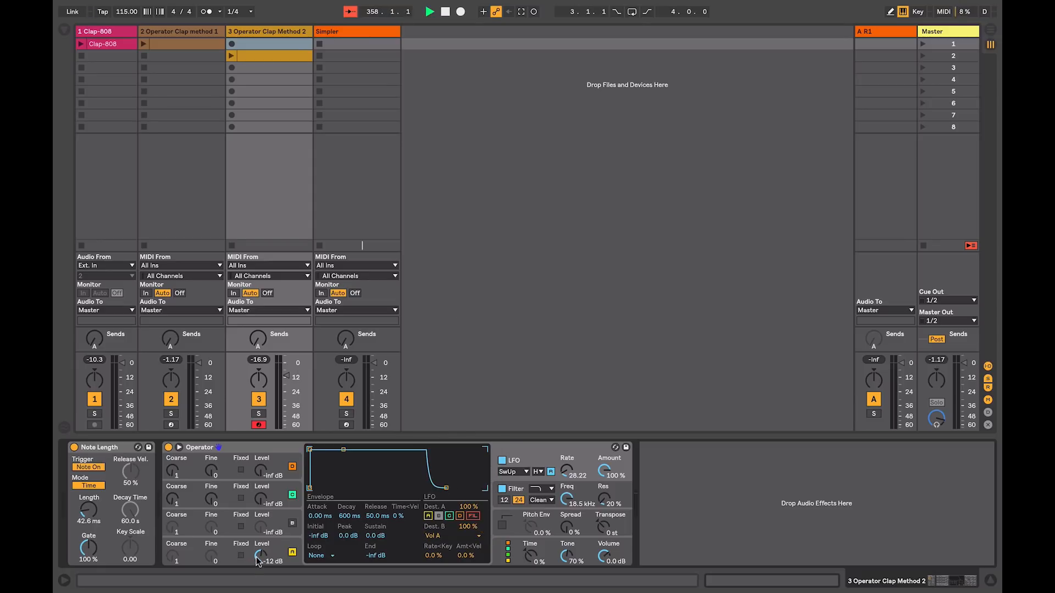
key("a")
key("a")
key("a")
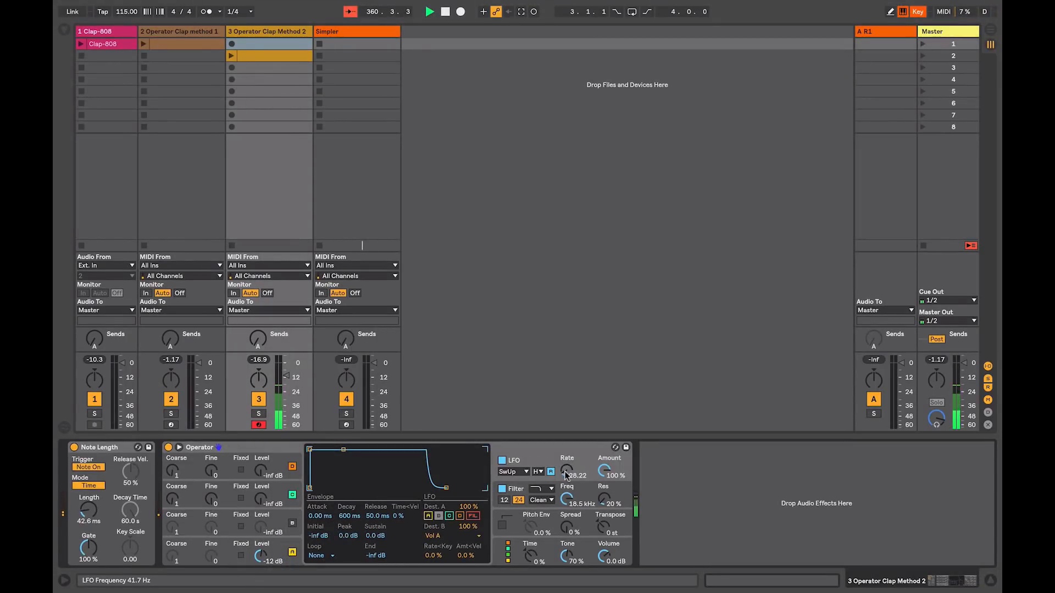
Try slower LFO rates down to 10.08 while auditioning the clap.
key("a")
mouse_move(566, 475)
left_mouse_down()
mouse_move(566, 440)
mouse_move(566, 491)
left_mouse_up()
key("a")
key("a")
key("a")
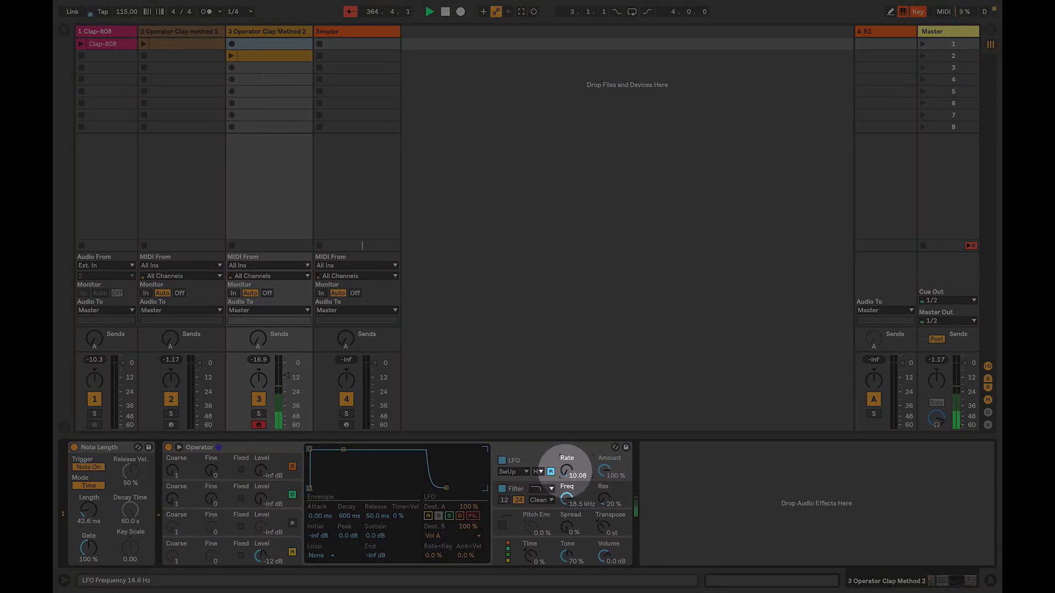
left_click_drag(566, 471, 566, 474)
key("a")
key("a")
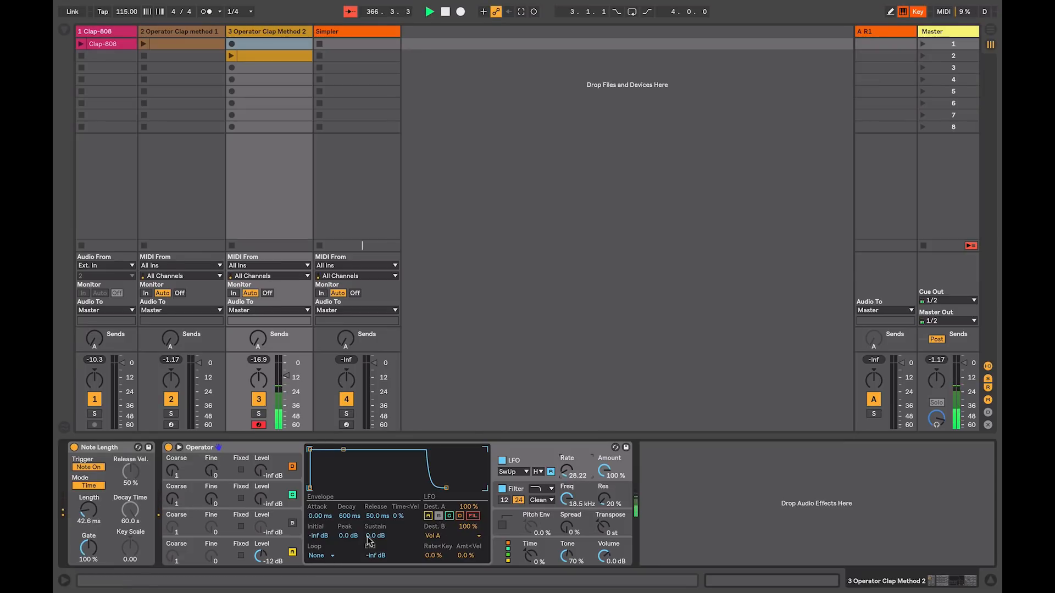
Shorten the LFO envelope's release to 1.00 ms.
left_click_drag(368, 522, 368, 550)
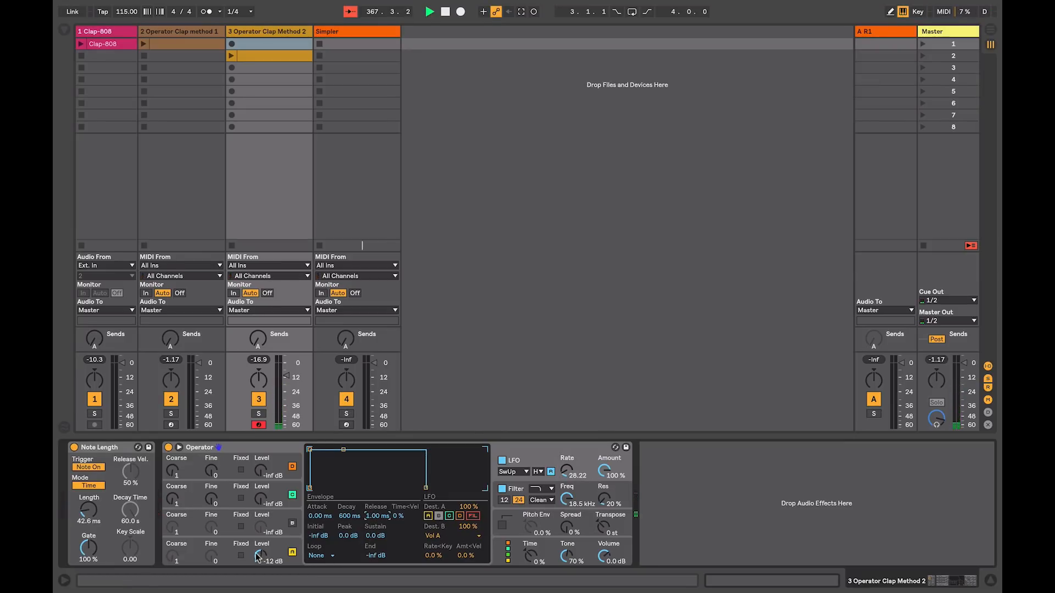
Turn on oscillator B and set its envelope peak to -inf dB and decay to 1.00 ms.
left_click(280, 520)
left_click(292, 524)
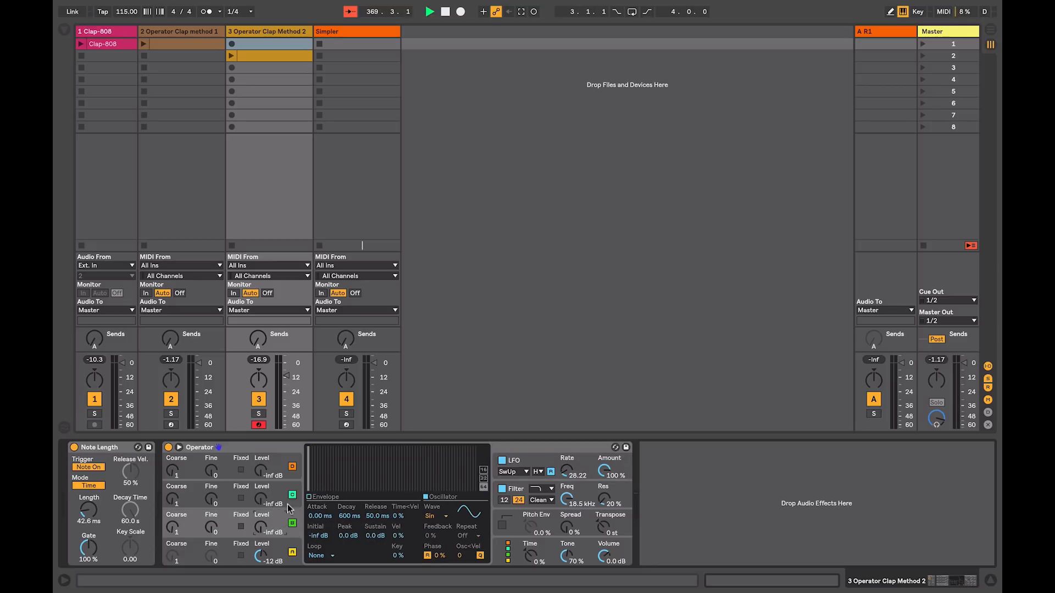
left_click(317, 498)
left_click_drag(346, 535, 346, 590)
left_click_drag(347, 516, 346, 572)
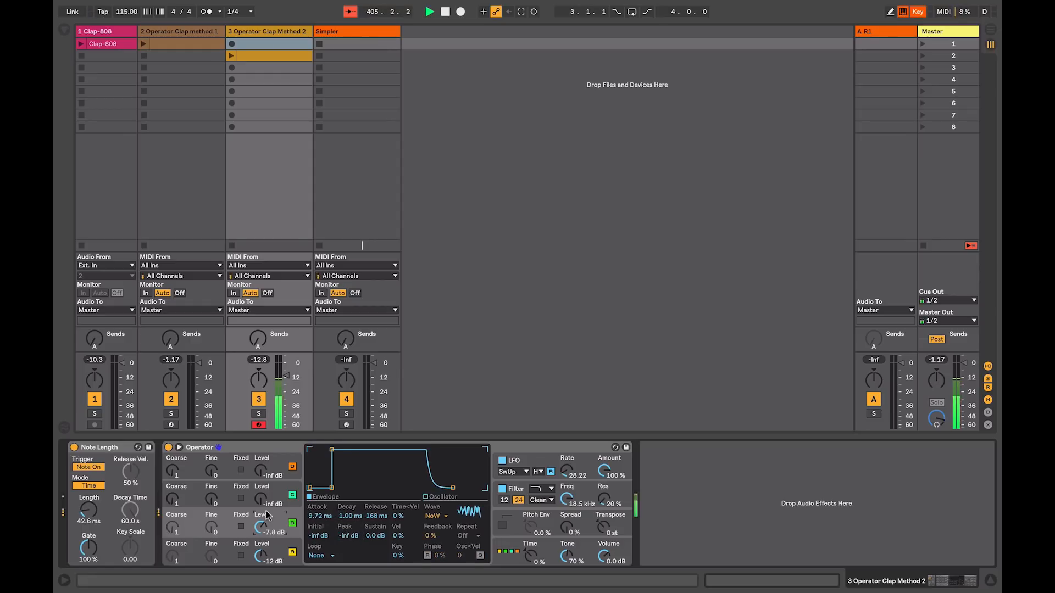
Fine-tune oscillator B's envelope release and lengthen its attack slightly while auditioning the clap.
left_click(452, 488)
left_click_drag(453, 488, 453, 487)
key("a")
left_click(332, 488)
left_click_drag(331, 488, 335, 488)
Switch the filter to band-pass at 4.44 kHz, set Spread to 5% and audition the clap.
left_click(540, 492)
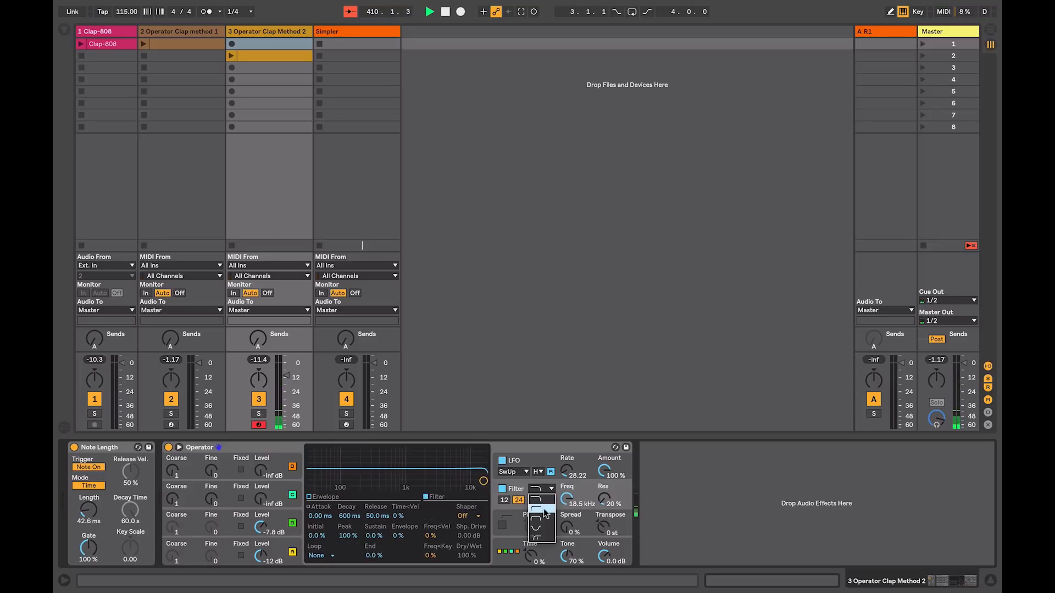
left_click(541, 516)
left_click_drag(481, 480, 445, 481)
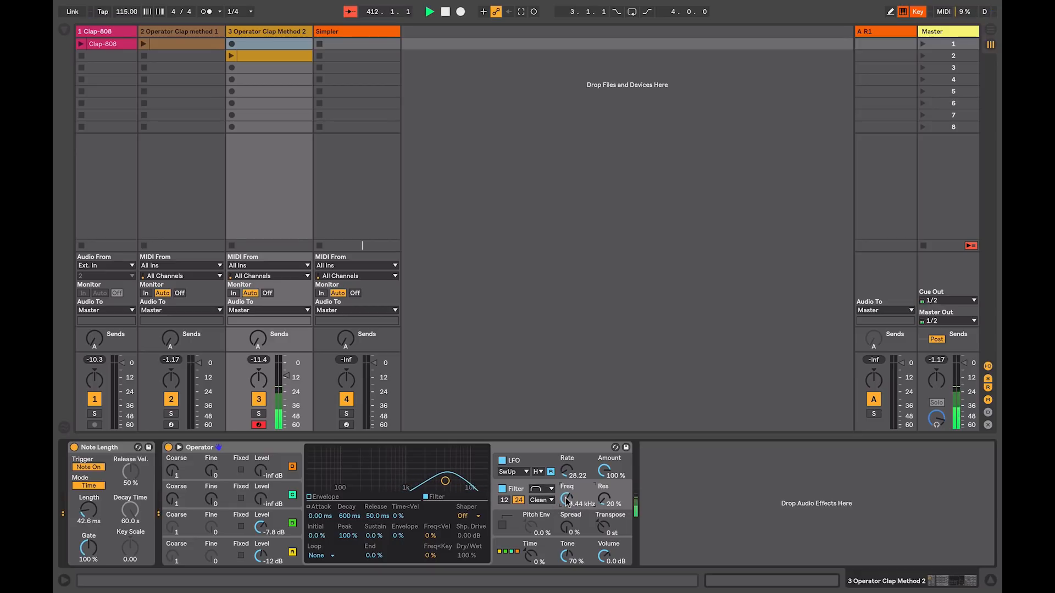
left_click(568, 531)
key("a")
key("a")
key("a")
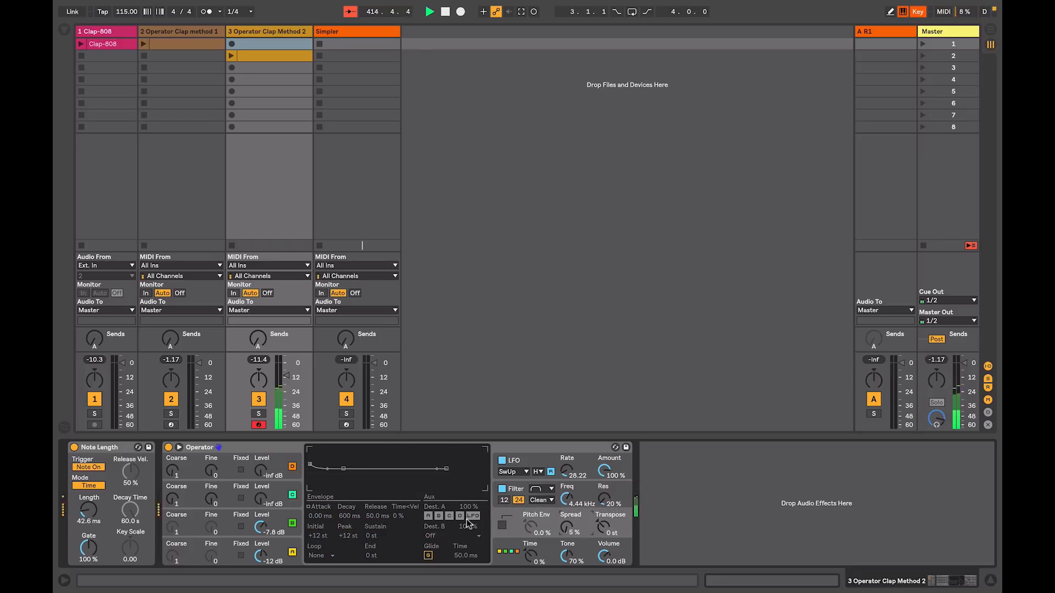
Raise oscillator A's level to -7.9 dB.
right_click(282, 549)
left_click(282, 548)
left_click_drag(260, 556, 260, 549)
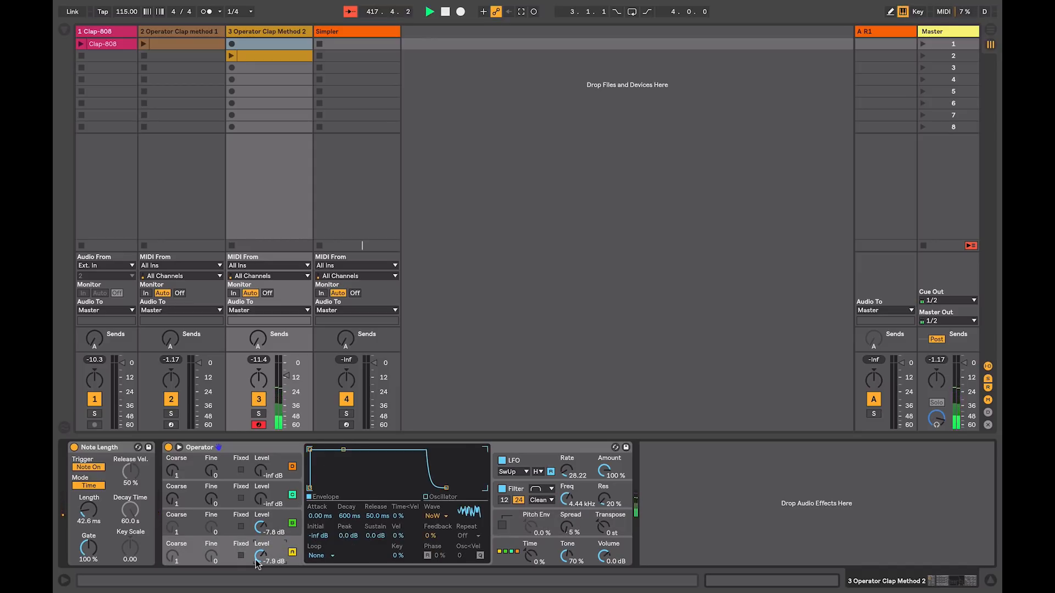
Set the filter circuit to OSR with 10.9 dB drive and the shaper to Hard.
left_click(536, 500)
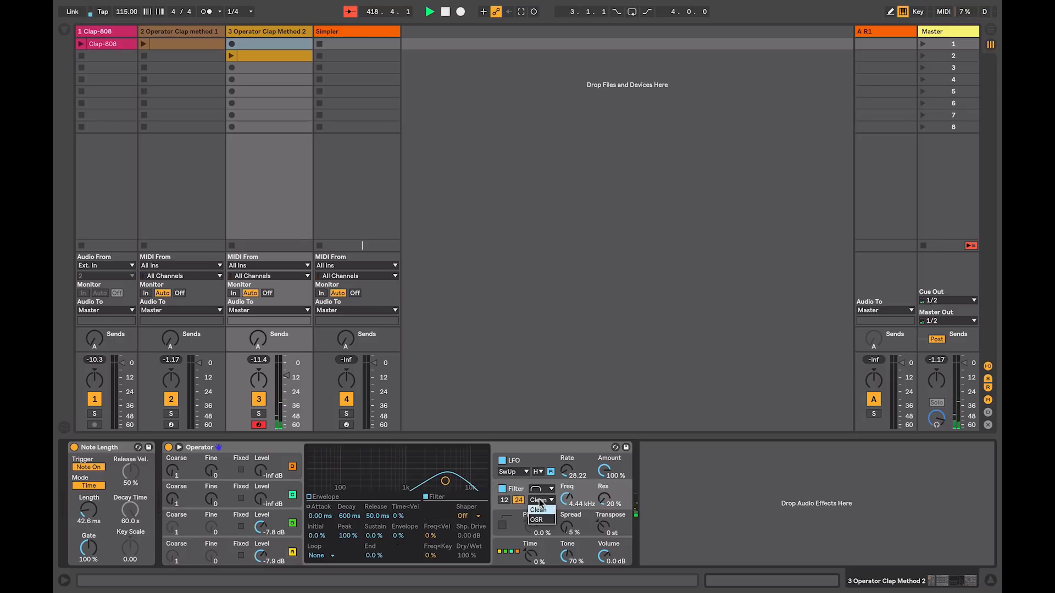
left_click(541, 516)
left_click(437, 516)
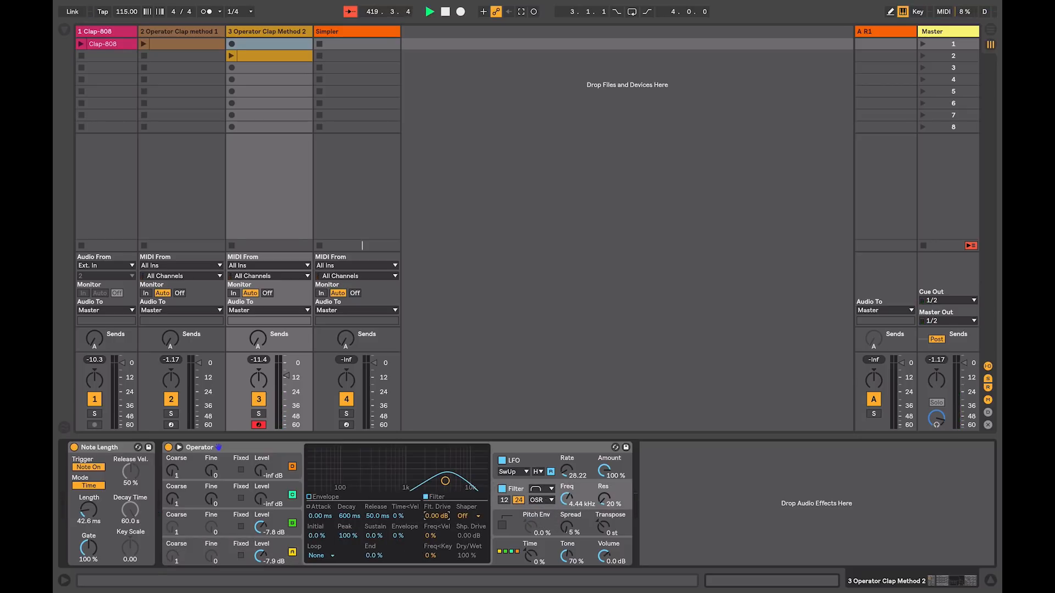
key("a")
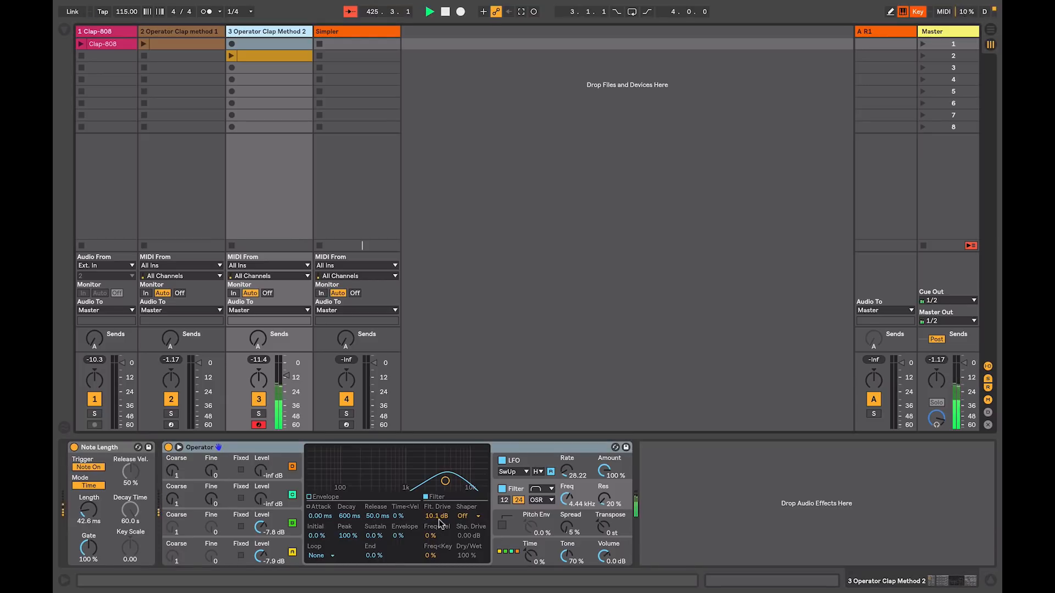
left_click_drag(438, 518, 437, 514)
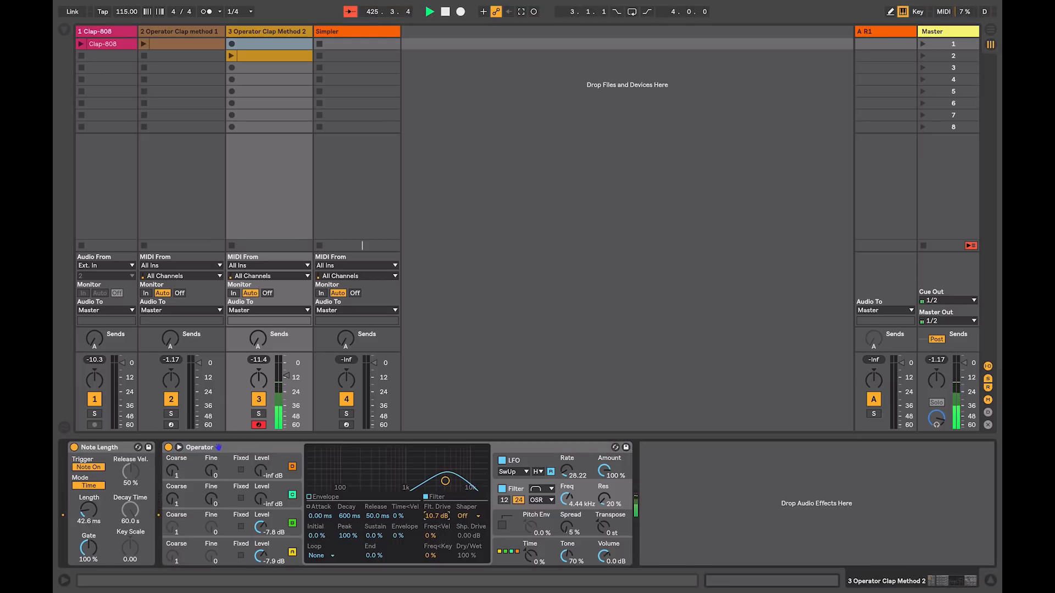
left_click(462, 516)
left_click(465, 543)
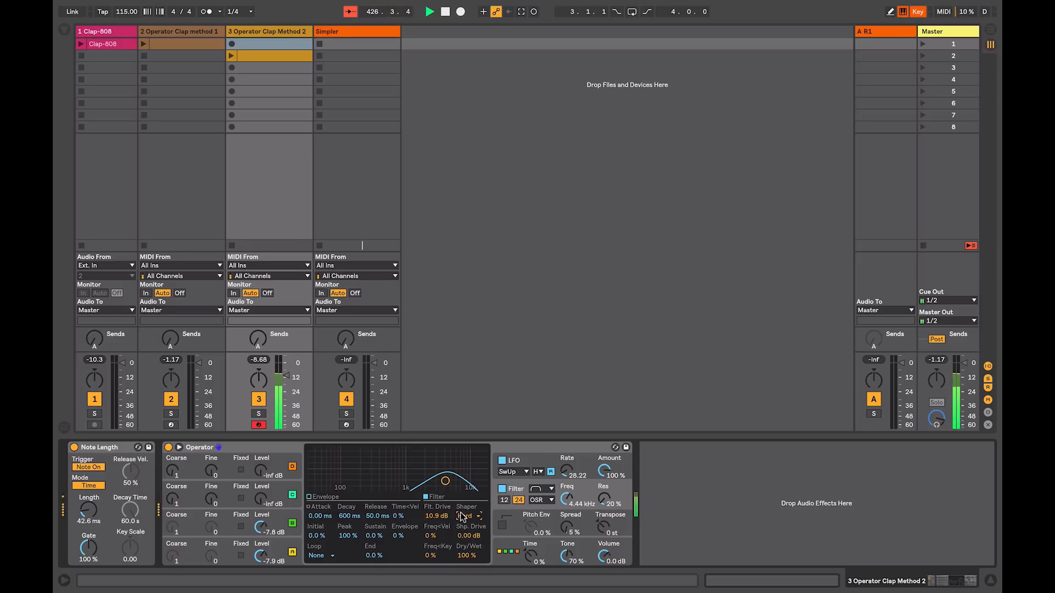
Shorten oscillator B's envelope attack slightly while comparing it with oscillator A's envelope.
left_click(278, 552)
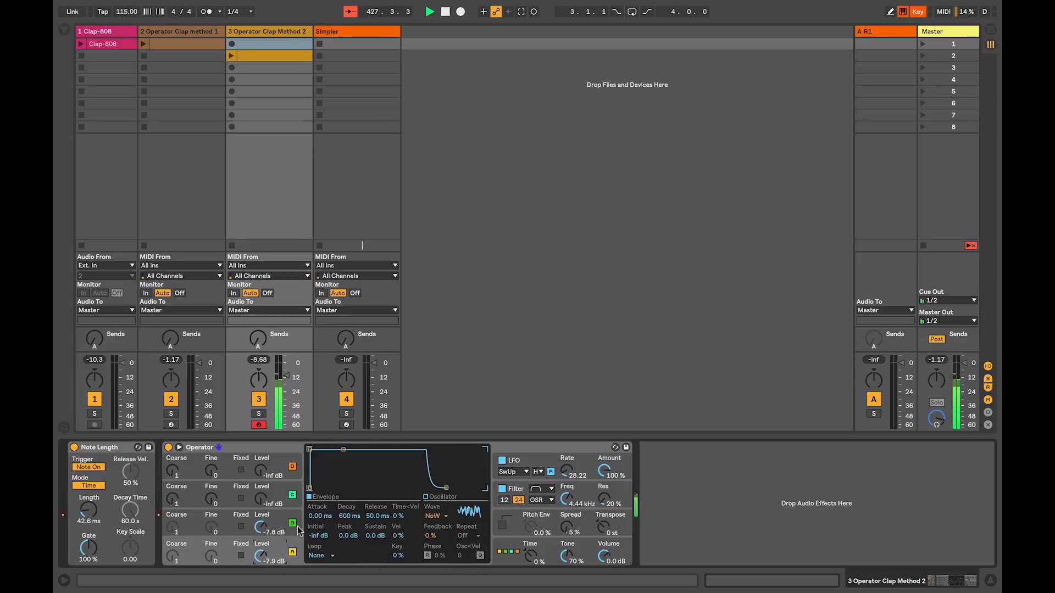
left_click(287, 519)
mouse_move(336, 487)
left_mouse_down()
mouse_move(357, 487)
mouse_move(333, 488)
left_mouse_up()
Lower the LFO rate to 20.84 and audition the clap through the 4.44 kHz filter.
left_click(267, 544)
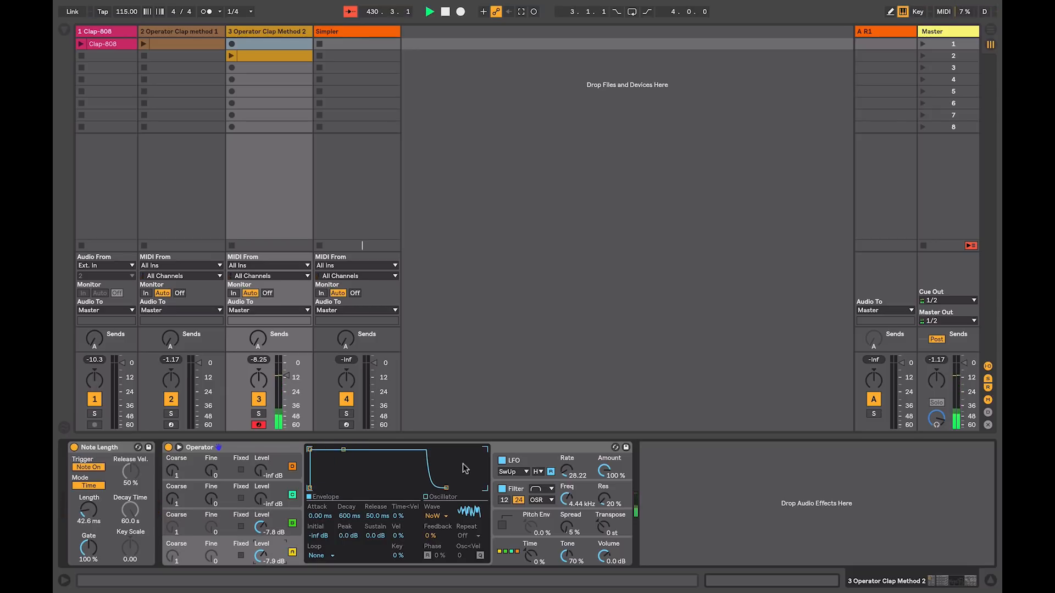
left_click_drag(566, 472, 565, 474)
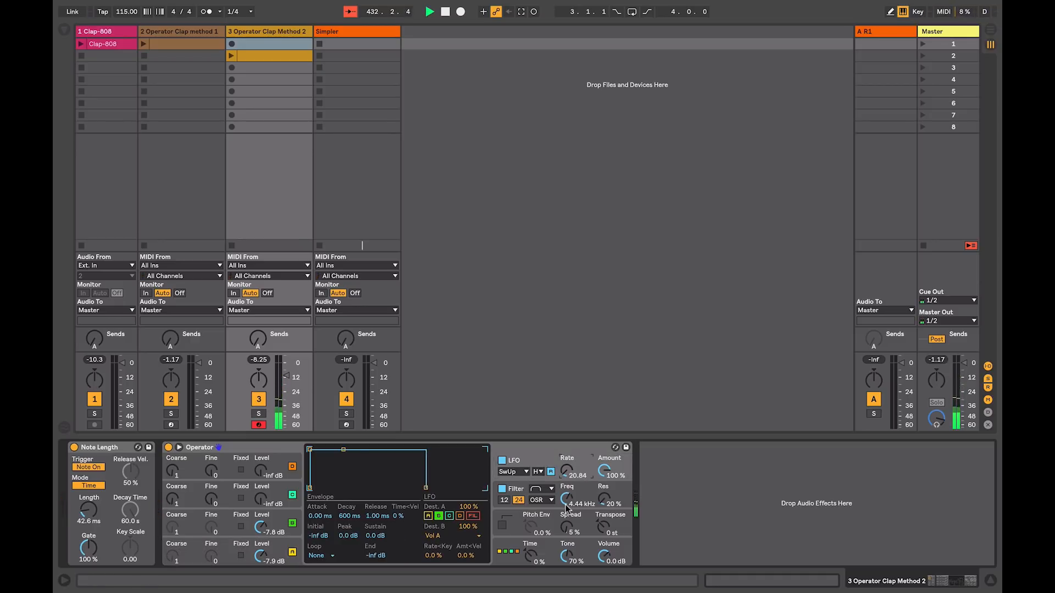
mouse_move(566, 499)
left_mouse_down()
mouse_move(566, 508)
mouse_move(565, 498)
left_mouse_up()
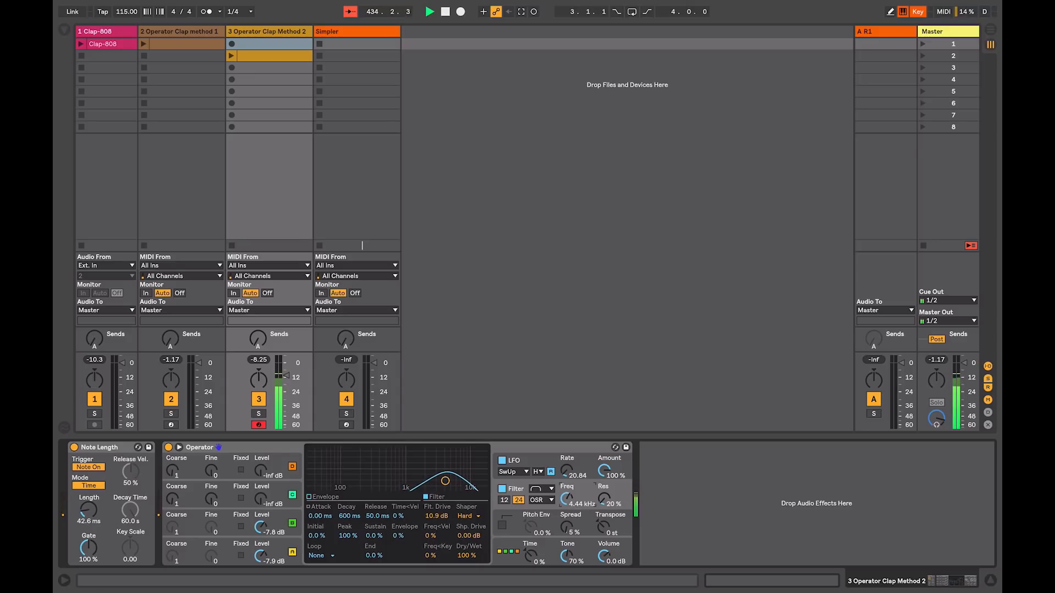
Return to the Operator Clap method 1 track and set Operator's Spread to 7%.
left_click(176, 41)
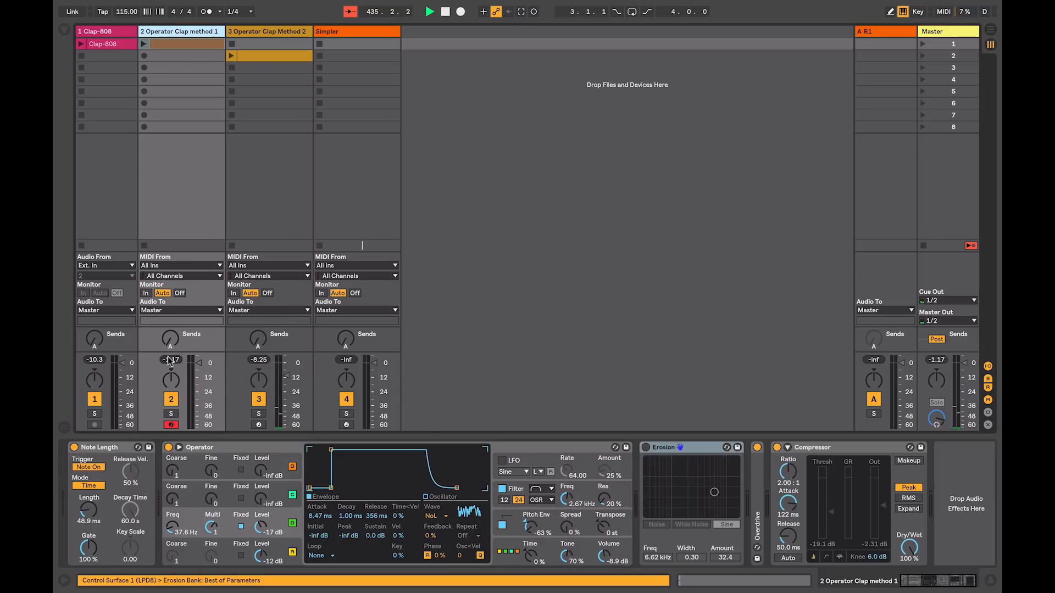
left_click_drag(570, 531, 570, 522)
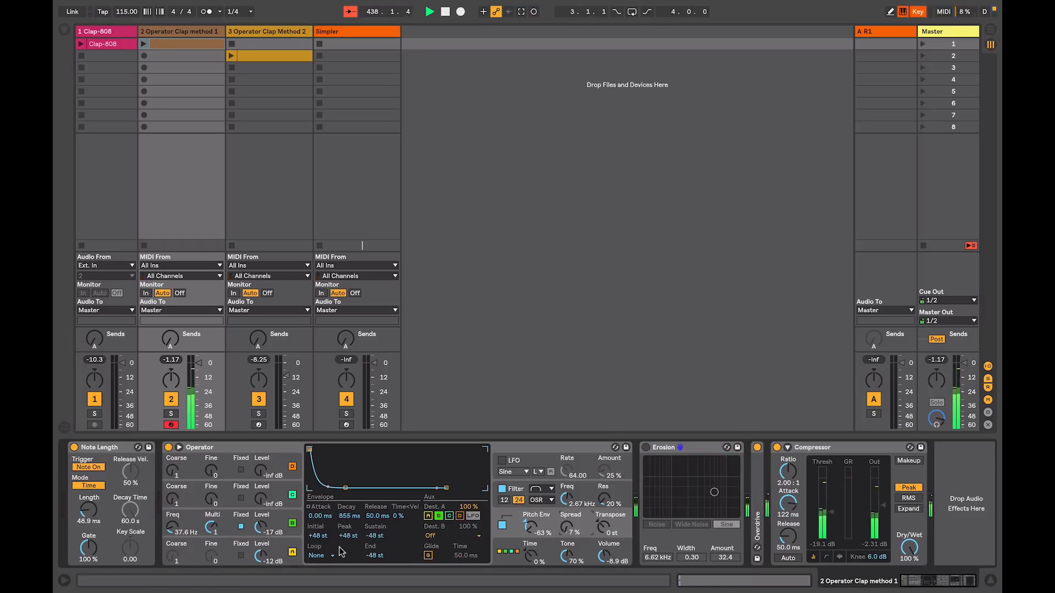